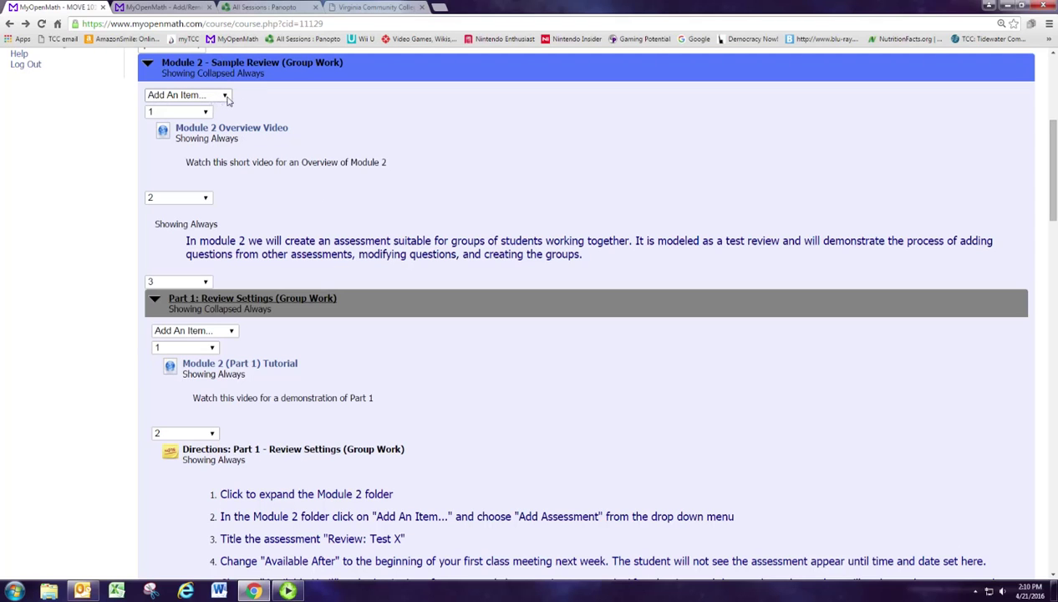
# - Add a new assessment to the Module 2 - Sample Review (Group Work) folder and name it "Review: Final Exam"
pyautogui.click(224, 96)
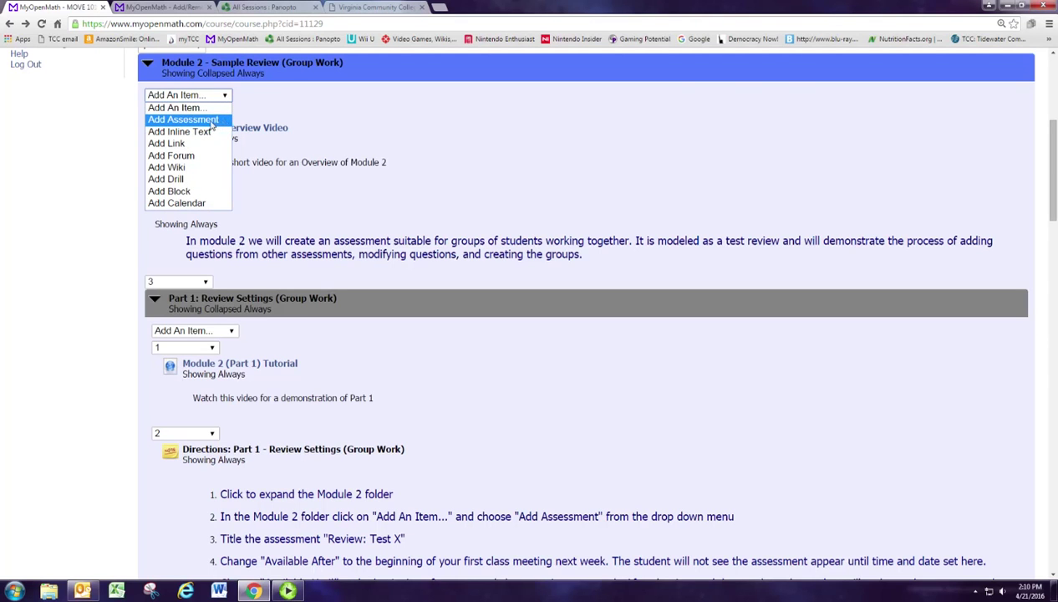
pyautogui.click(212, 121)
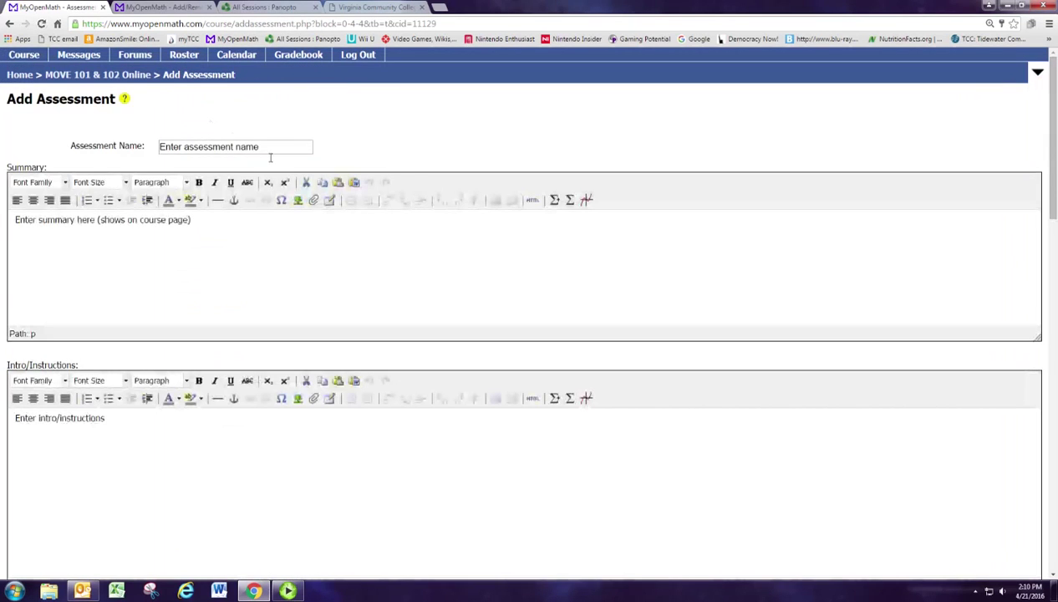
pyautogui.moveTo(271, 155); pyautogui.dragTo(154, 155)
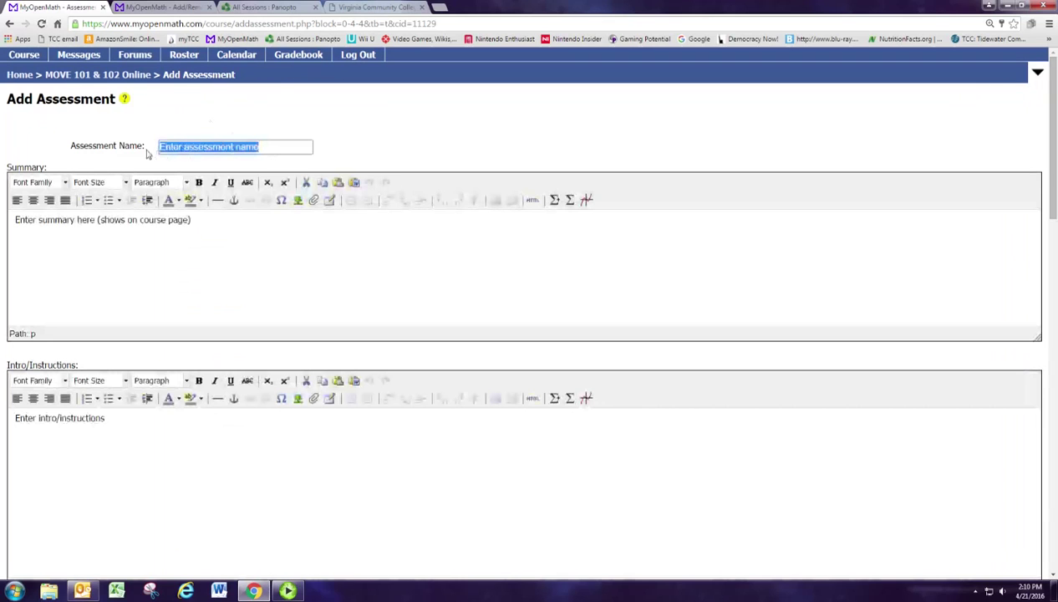
pyautogui.write('Rev')
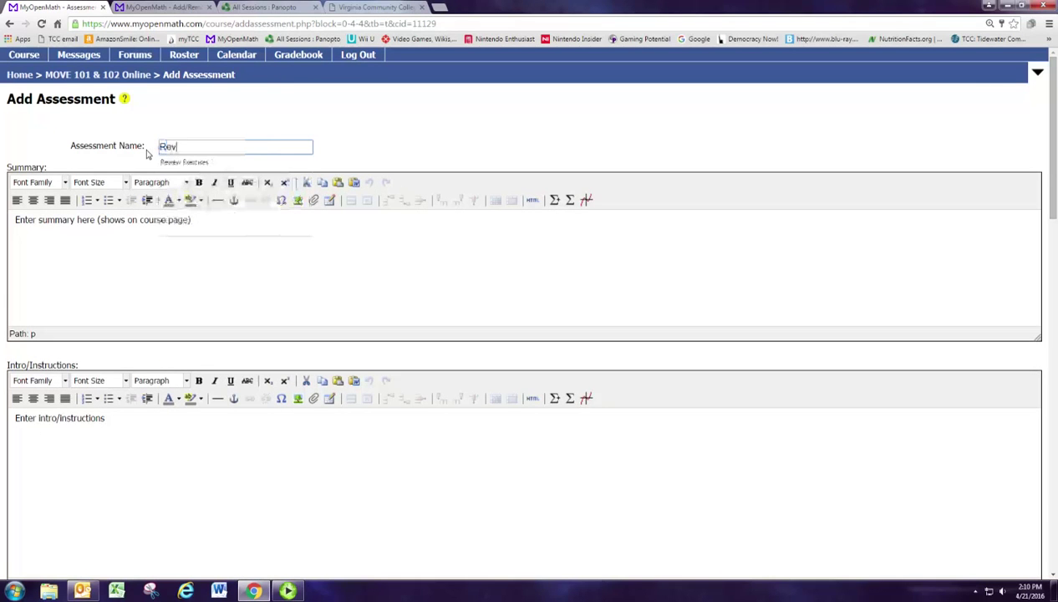
pyautogui.write('iew: ')
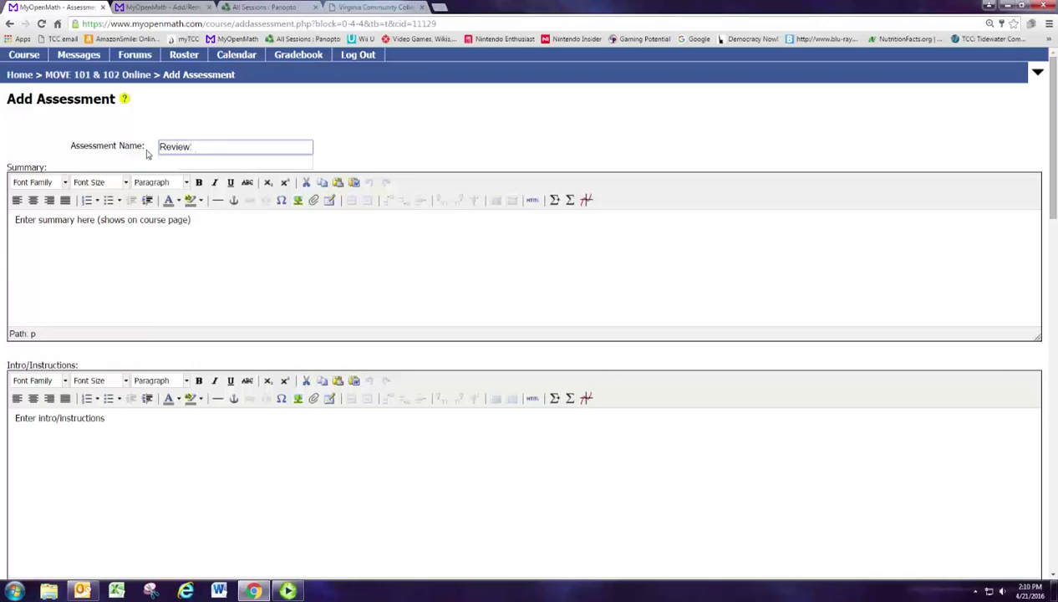
pyautogui.write('Final Exam')
# - Set the assessment's Available After date to 04/26/2016 at 11:00 am
pyautogui.scroll(-1, 68, 229)
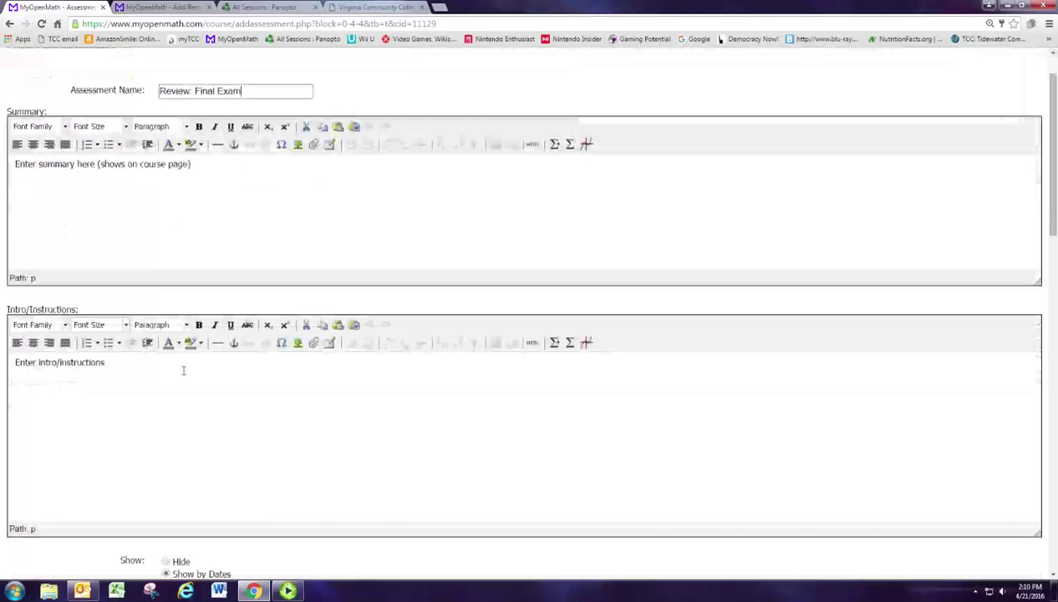
pyautogui.scroll(-4, 193, 370)
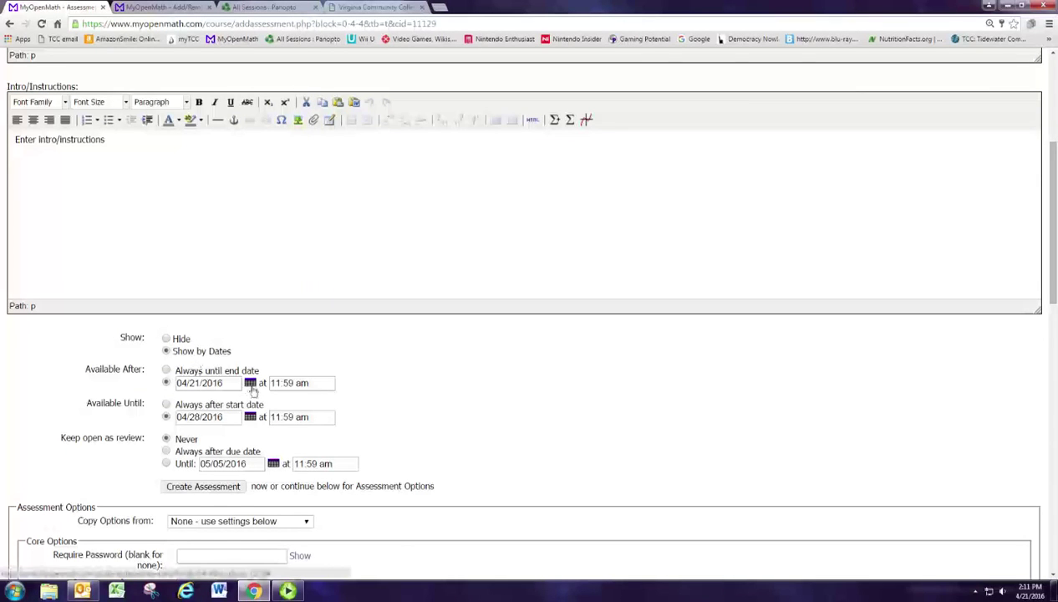
pyautogui.scroll(1, 249, 390)
pyautogui.scroll(-2, 249, 390)
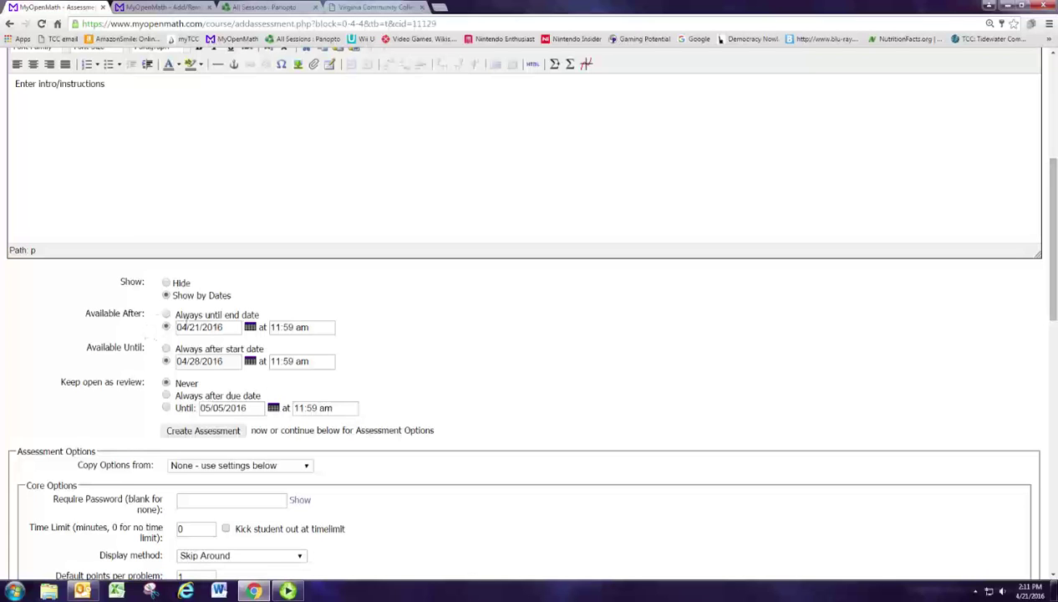
pyautogui.click(251, 329)
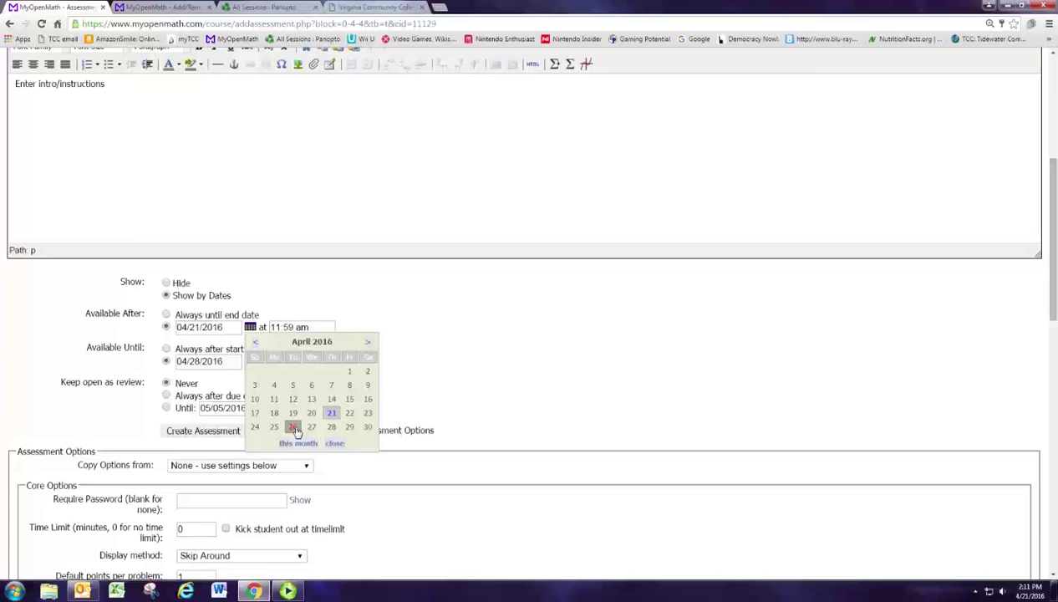
pyautogui.click(293, 427)
pyautogui.click(294, 329)
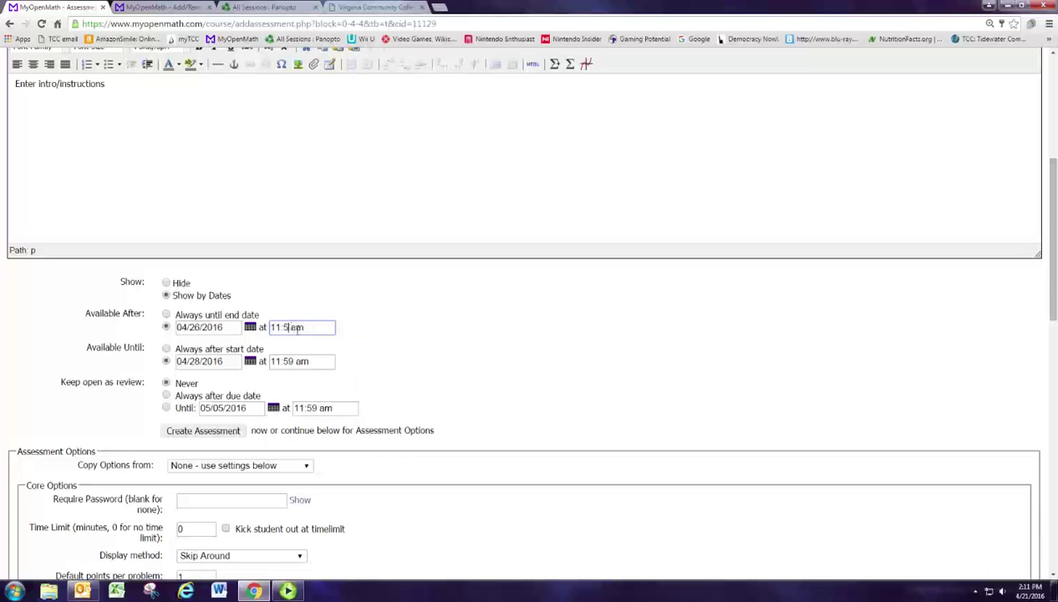
pyautogui.press('BackSpace')
pyautogui.write('00')
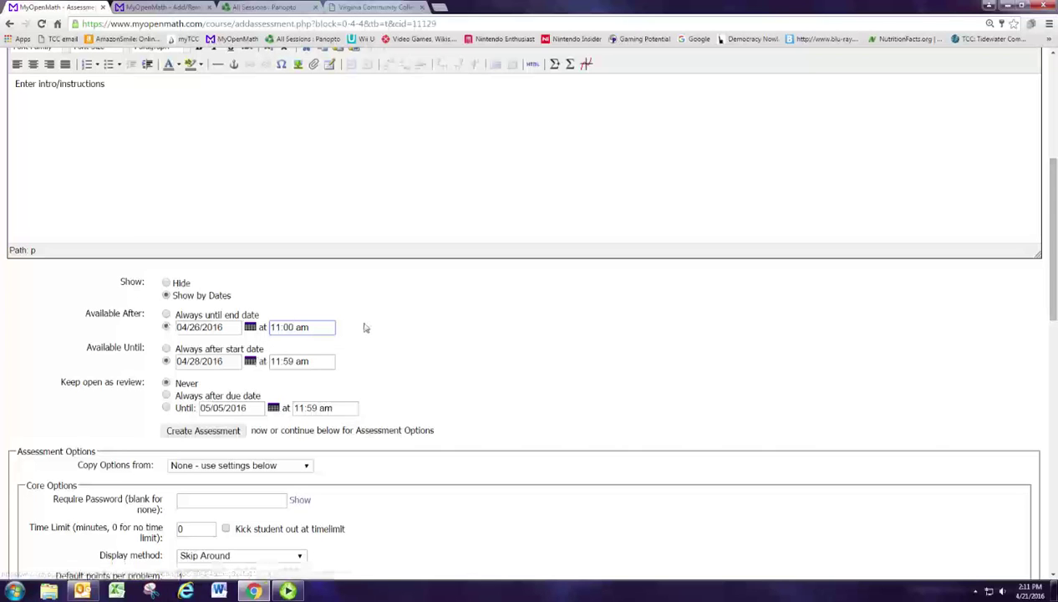
# - Set Available Until to 05/01/2016 at 11:59 pm and keep the assessment open as review always after the due date
pyautogui.click(249, 361)
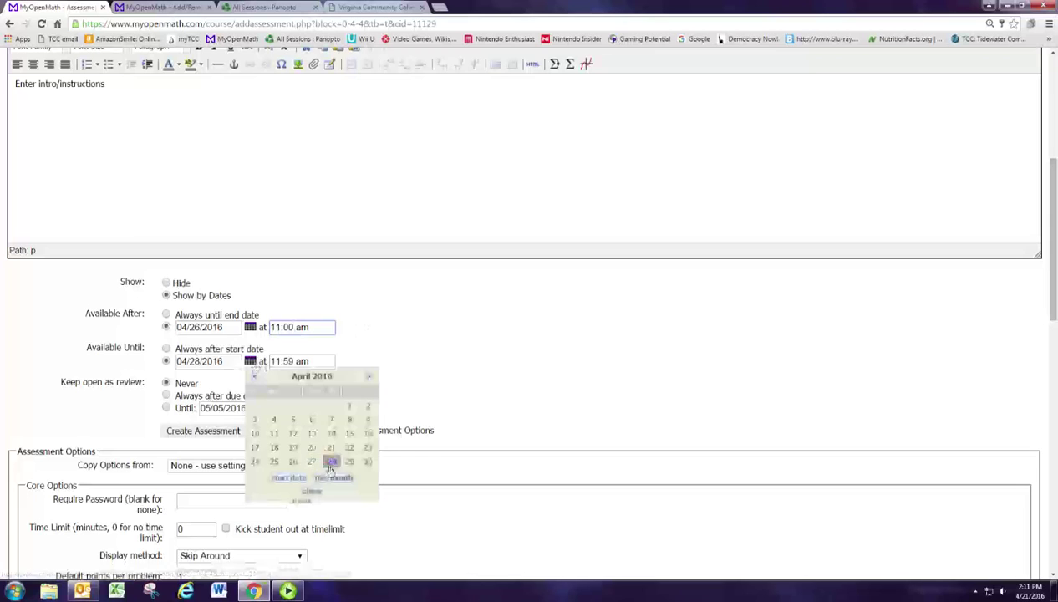
pyautogui.click(366, 376)
pyautogui.click(257, 407)
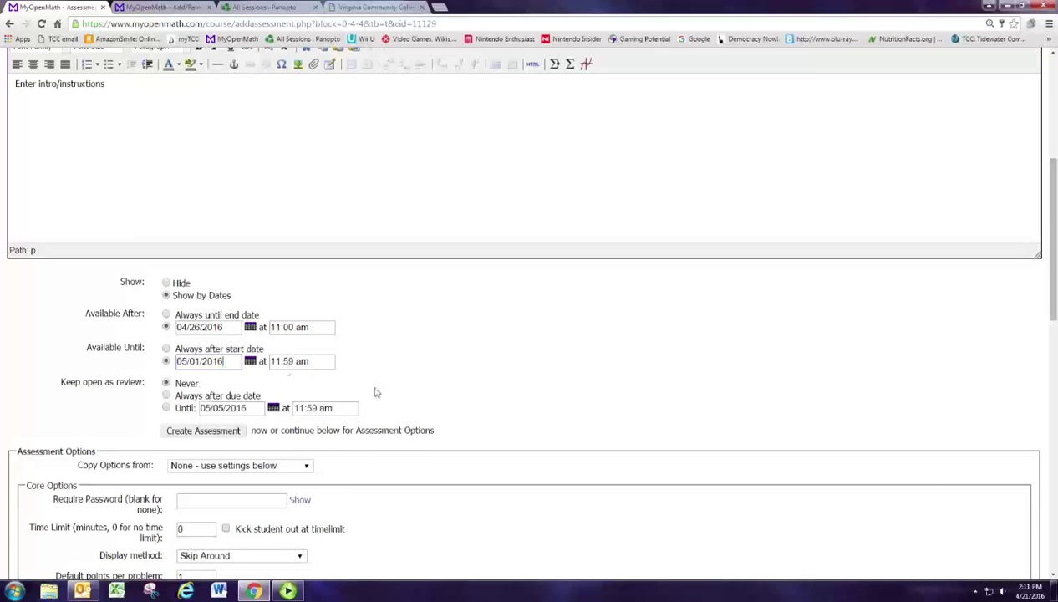
pyautogui.click(306, 362)
pyautogui.press('BackSpace')
pyautogui.press('BackSpace')
pyautogui.write('pm')
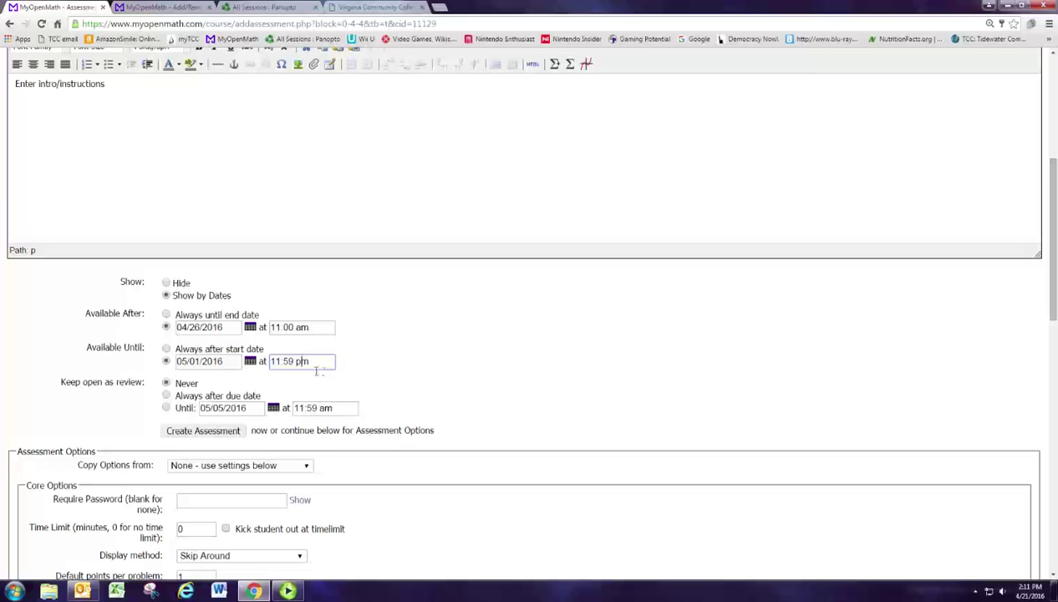
pyautogui.click(167, 395)
# - Set the assessment's display method to "Full test, submit one at time"
pyautogui.scroll(-1, 409, 390)
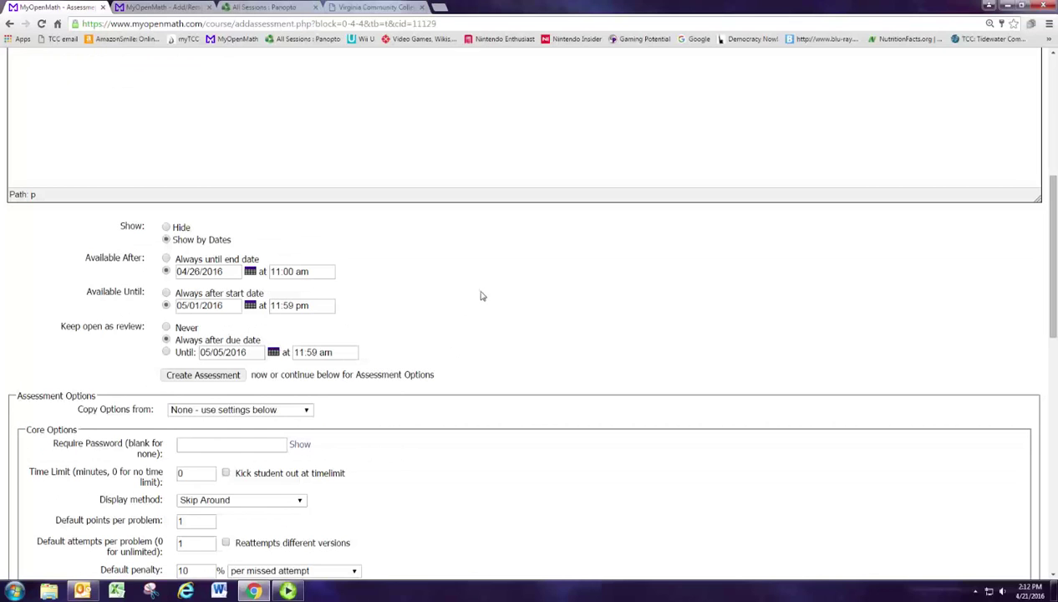
pyautogui.scroll(-3, 480, 295)
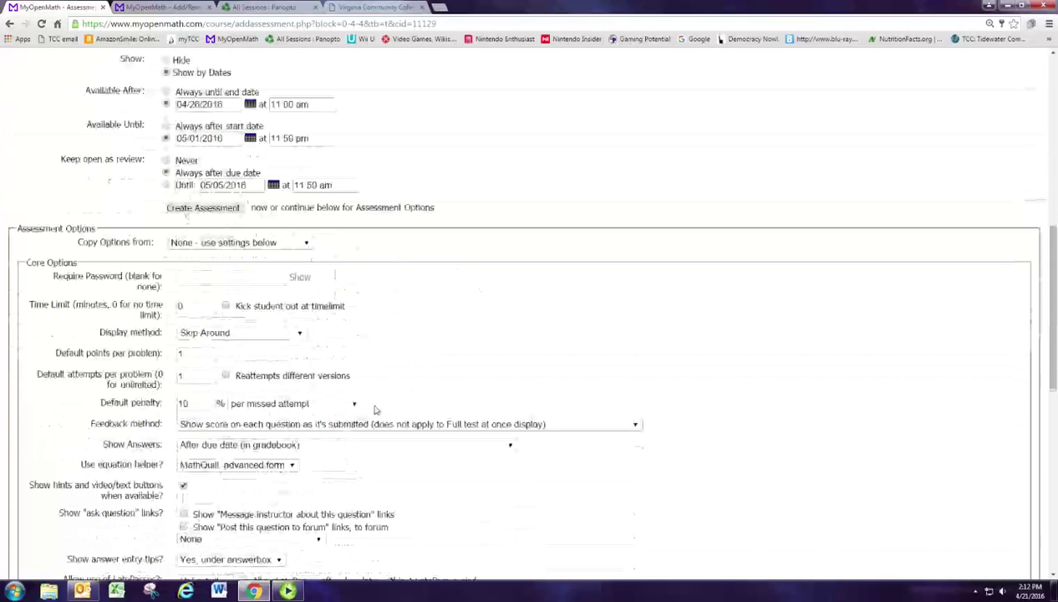
pyautogui.click(238, 335)
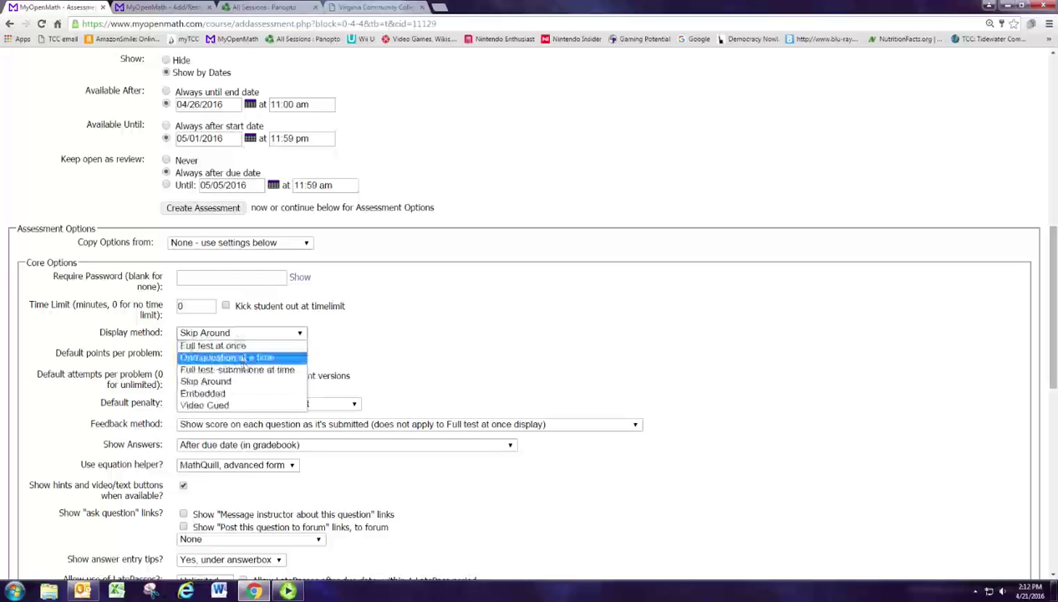
pyautogui.click(240, 369)
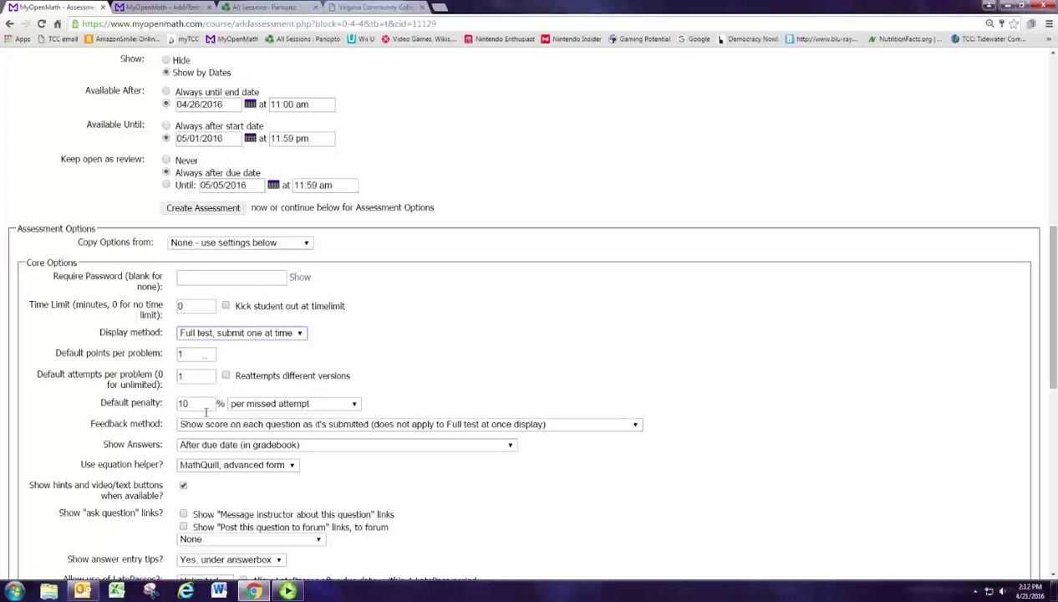
# - Set the default penalty to 0% and choose the "Practice test" feedback method that shows each question's score as it's submitted
pyautogui.moveTo(195, 404); pyautogui.dragTo(174, 404)
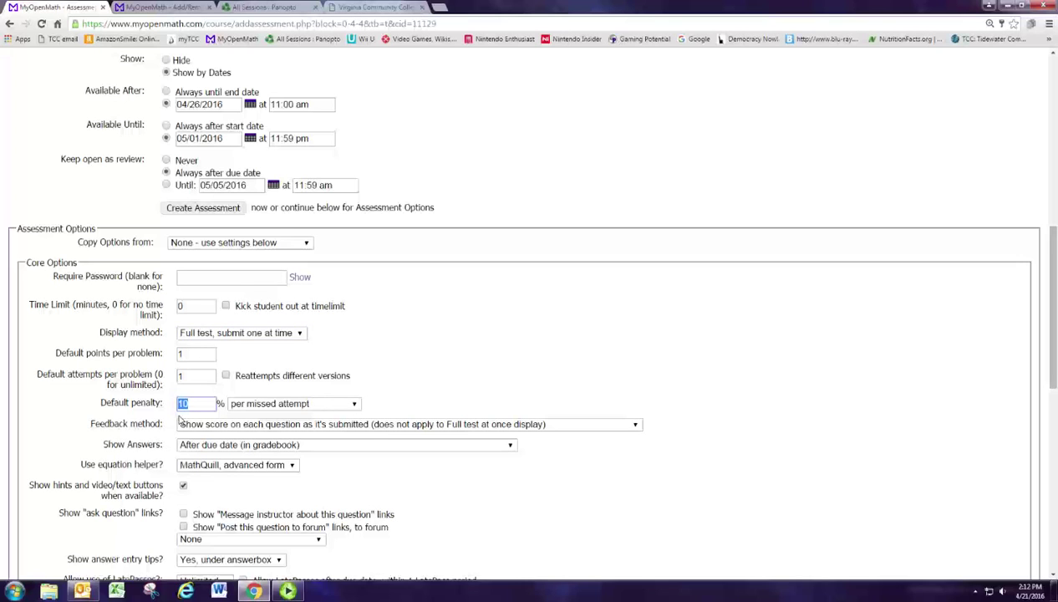
pyautogui.write('0')
pyautogui.click(279, 424)
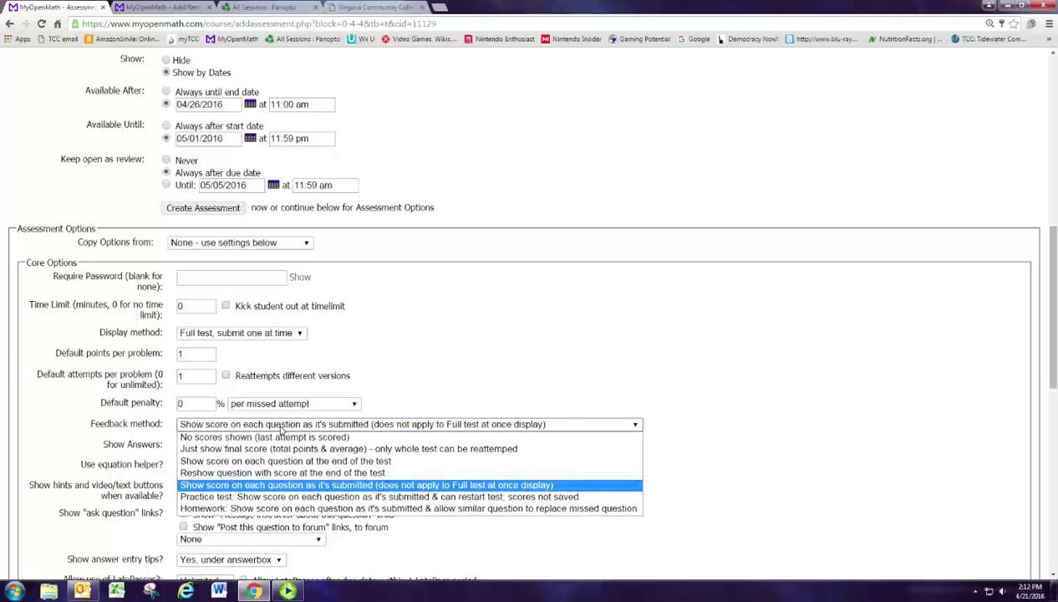
pyautogui.click(269, 496)
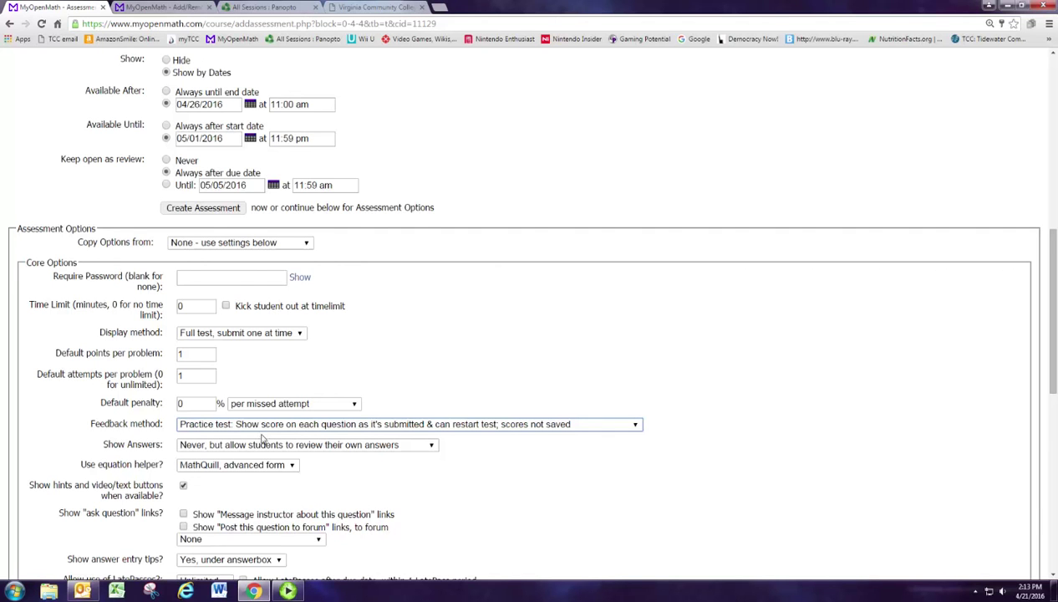
# - Set the allowed use of LatePasses to None and the gradebook category to Final
pyautogui.scroll(-2, 260, 436)
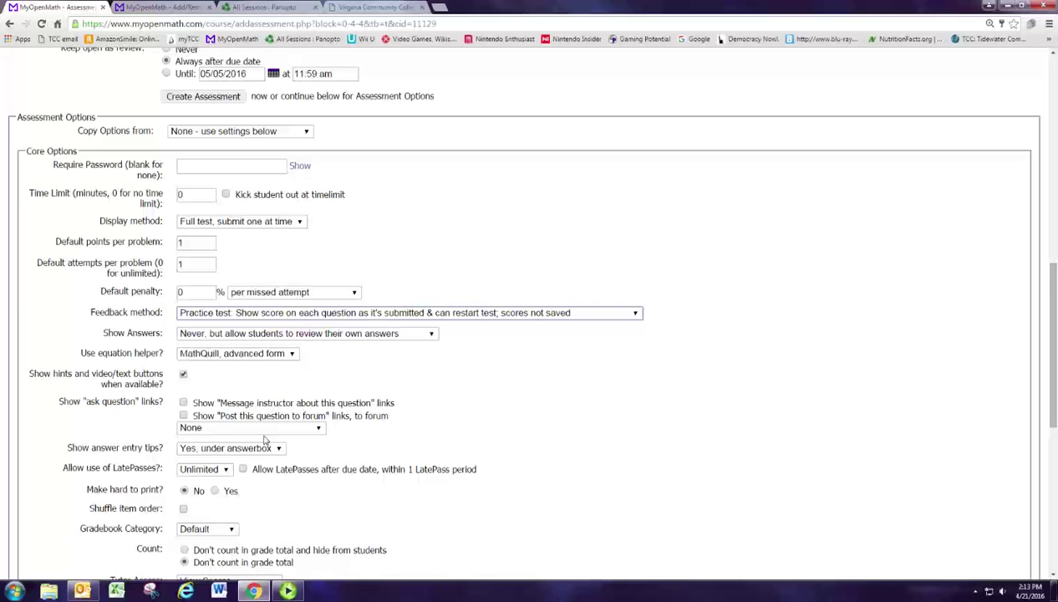
pyautogui.scroll(-1, 264, 439)
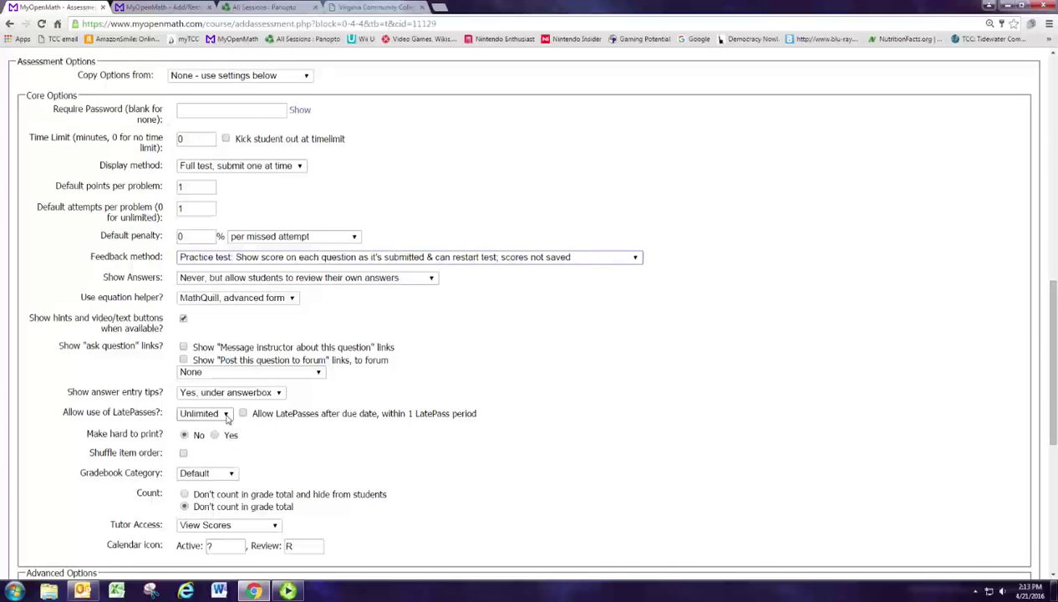
pyautogui.click(226, 415)
pyautogui.click(219, 425)
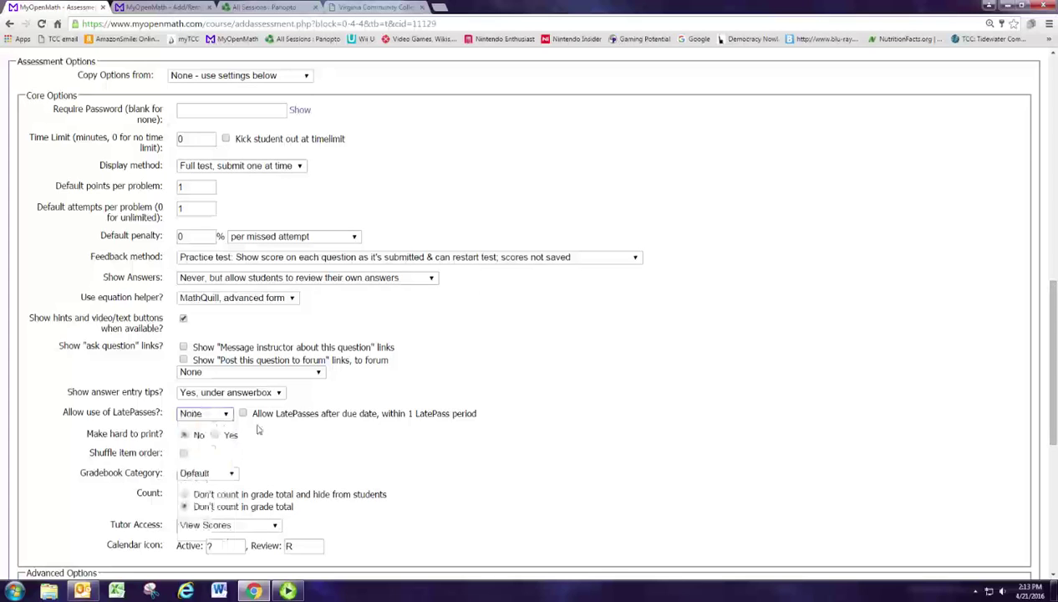
pyautogui.scroll(-1, 258, 429)
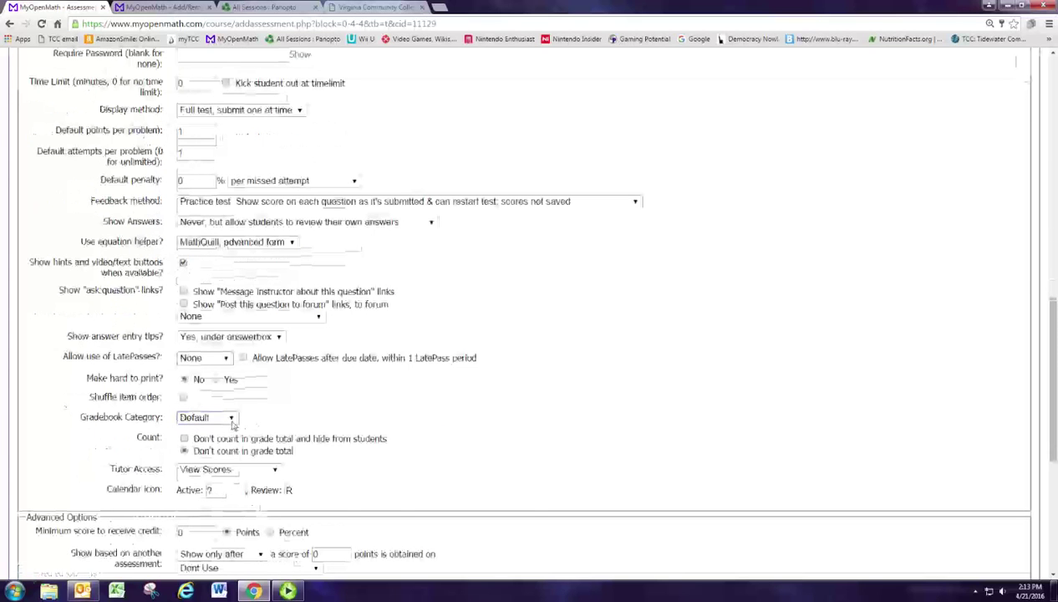
pyautogui.click(232, 419)
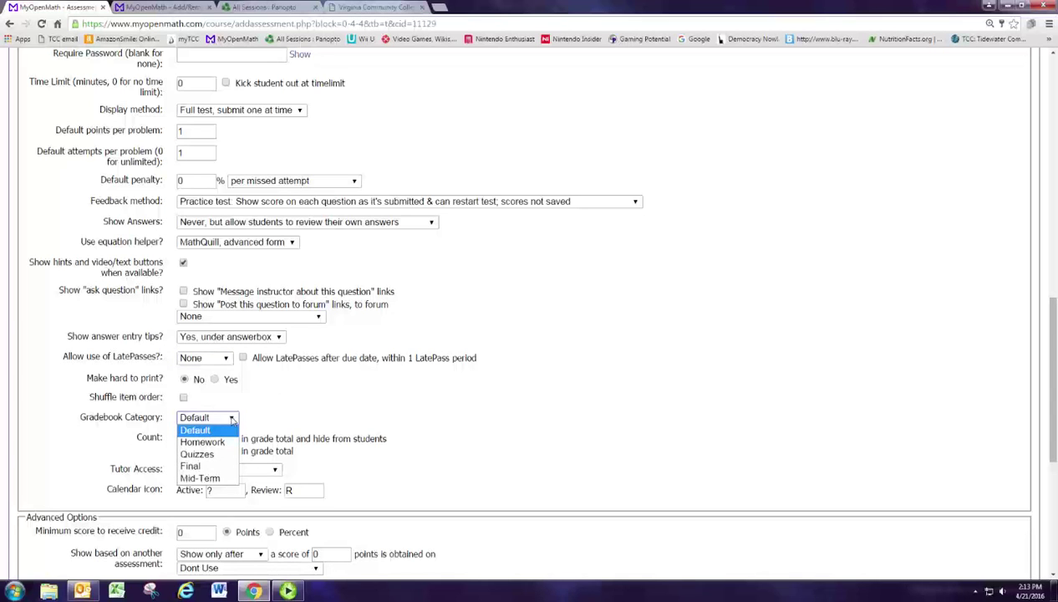
pyautogui.click(192, 465)
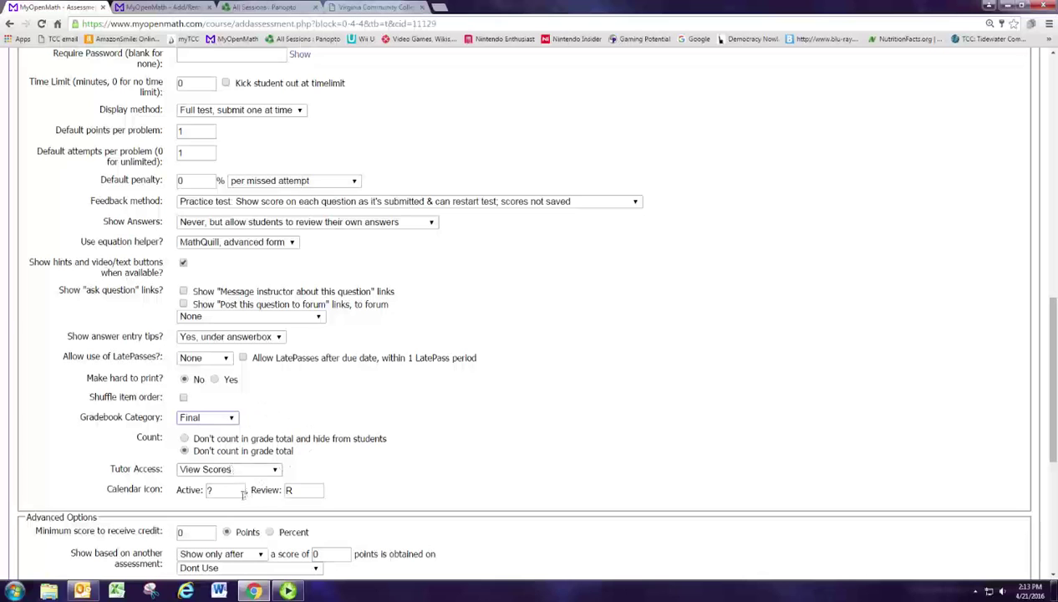
# - Set the active calendar icon text to "Review: Final Exam"
pyautogui.moveTo(242, 495); pyautogui.dragTo(186, 485)
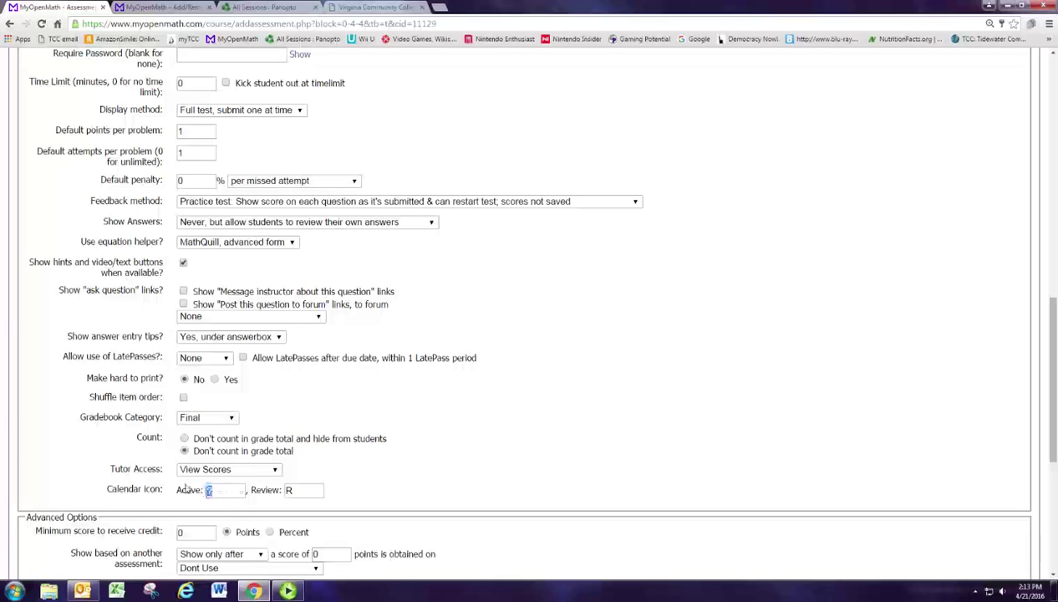
pyautogui.write('Revi')
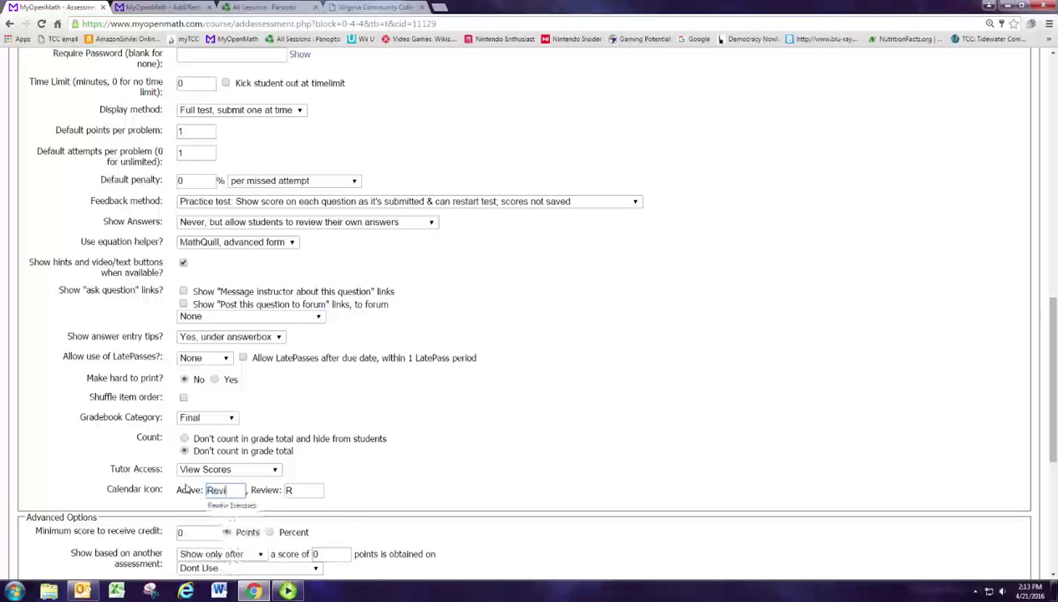
pyautogui.write('ew: Fi')
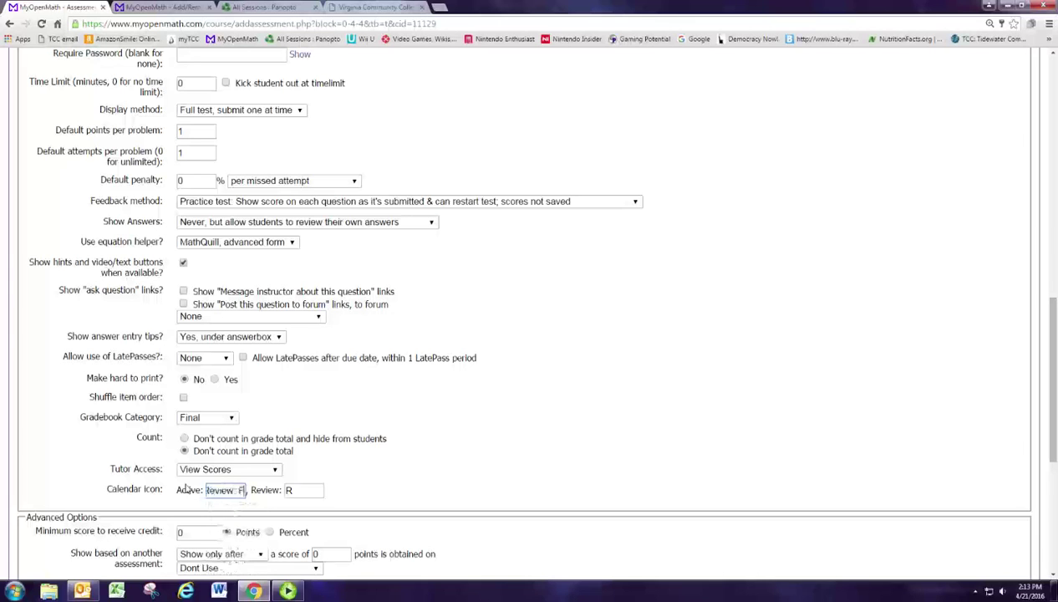
pyautogui.write('nal Exam')
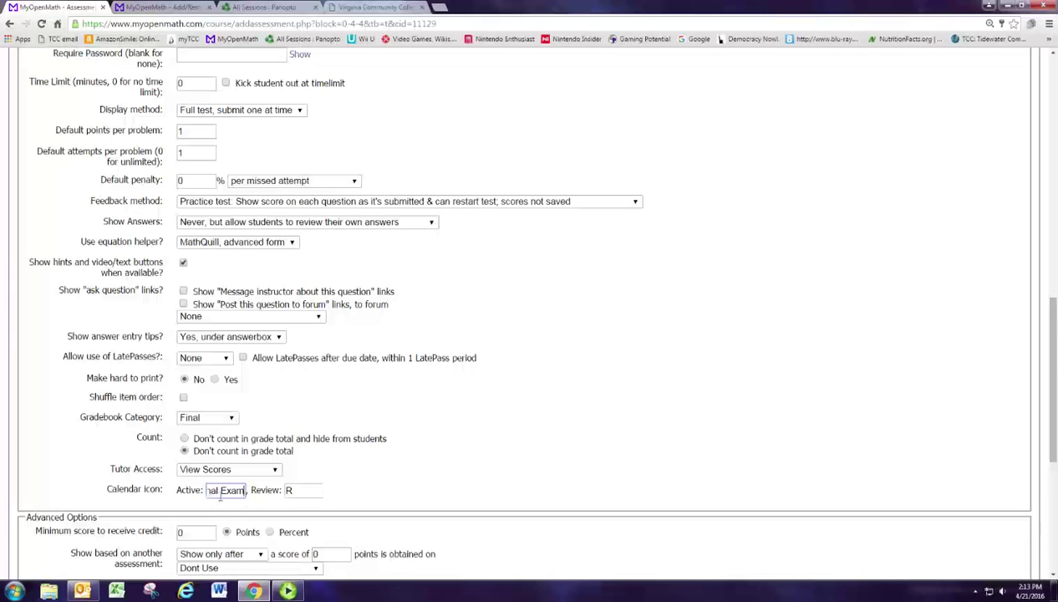
# - Recheck the availability dates, the keep-open-as-review choice and the core options of the assessment
pyautogui.scroll(4, 220, 495)
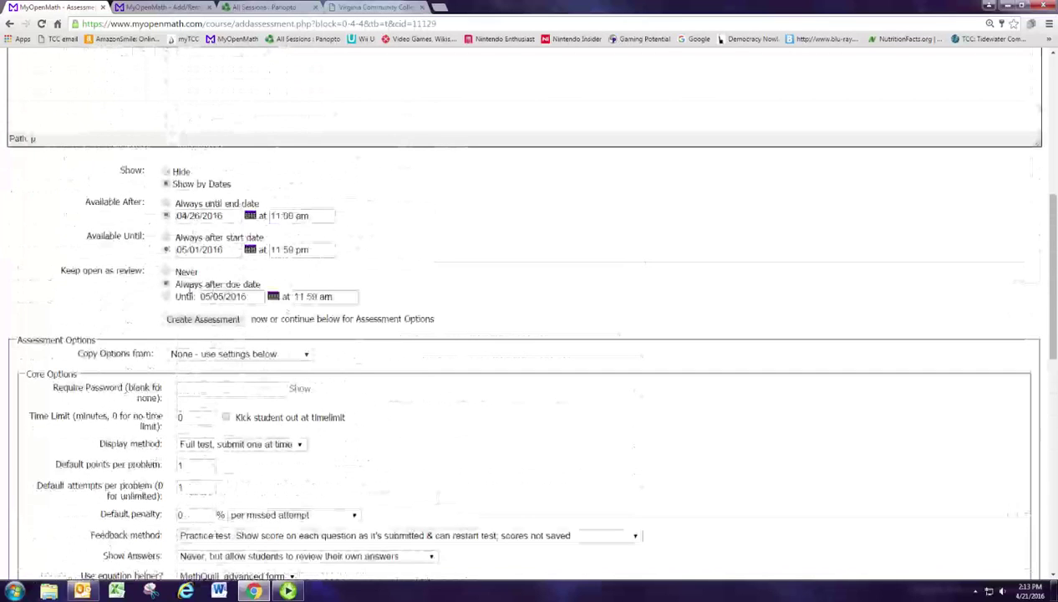
pyautogui.click(167, 284)
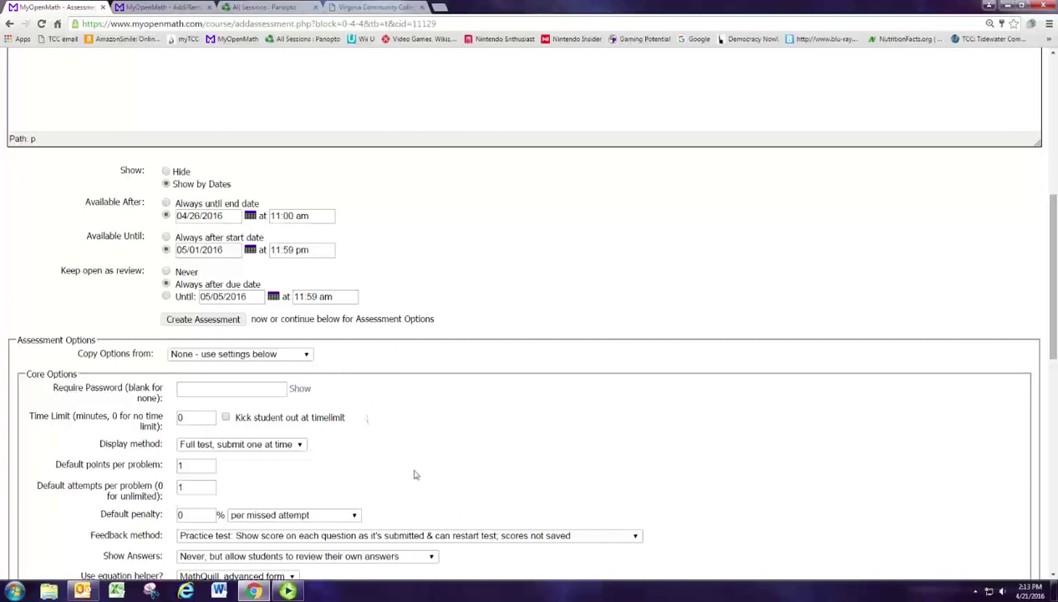
pyautogui.scroll(-3, 376, 482)
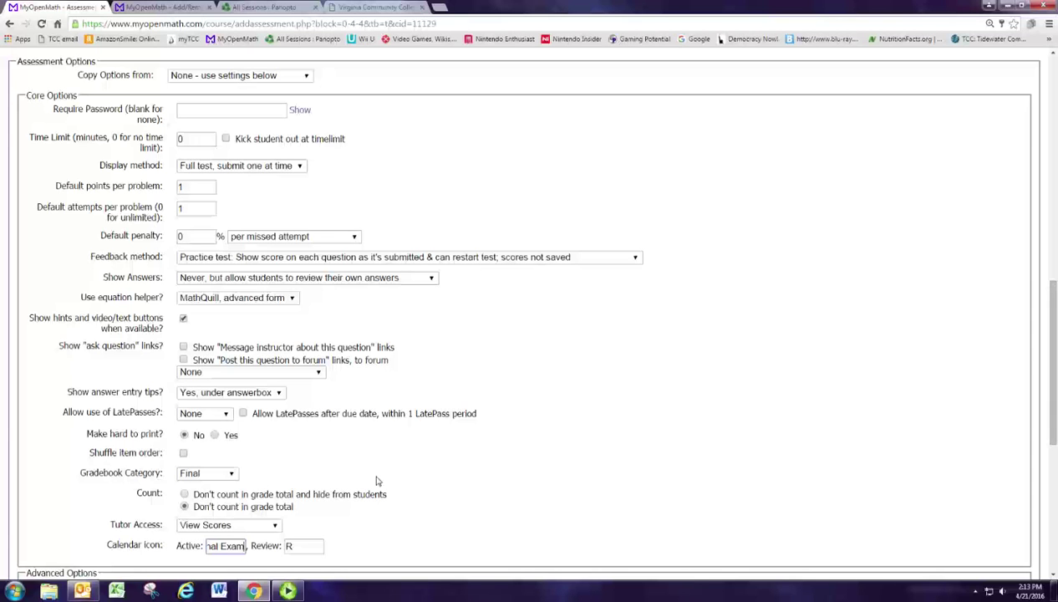
pyautogui.scroll(4, 376, 481)
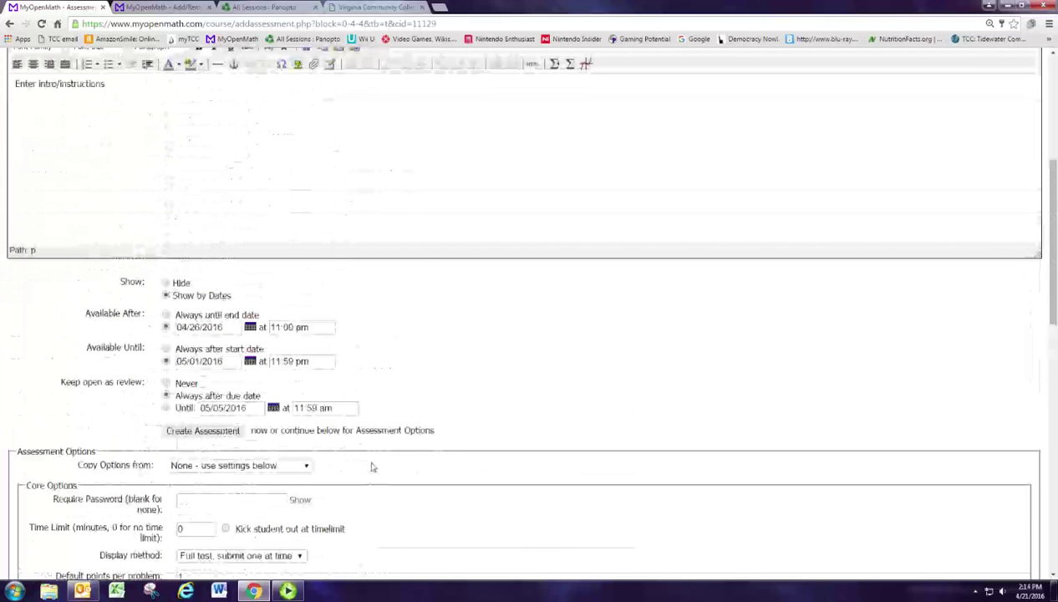
# - Set the assessment's Available Until date to 04/28/2016
pyautogui.click(250, 327)
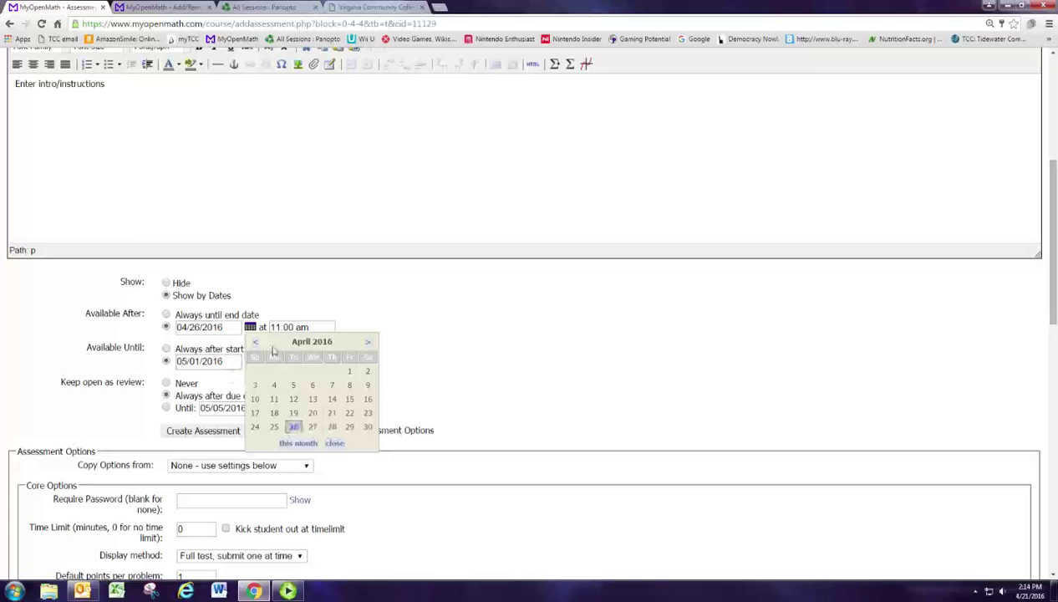
pyautogui.click(250, 327)
pyautogui.click(250, 361)
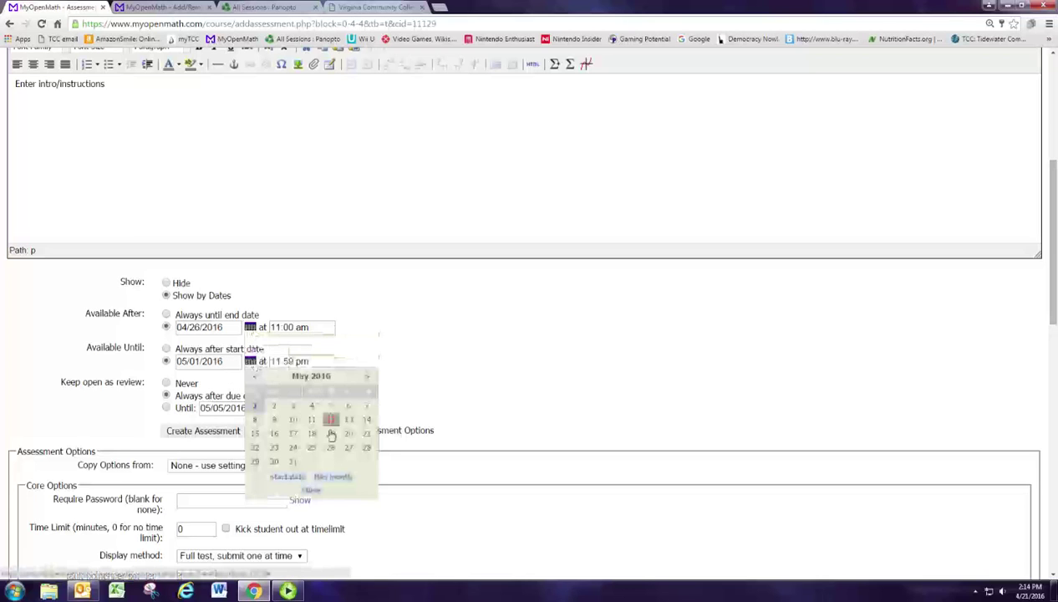
pyautogui.click(254, 376)
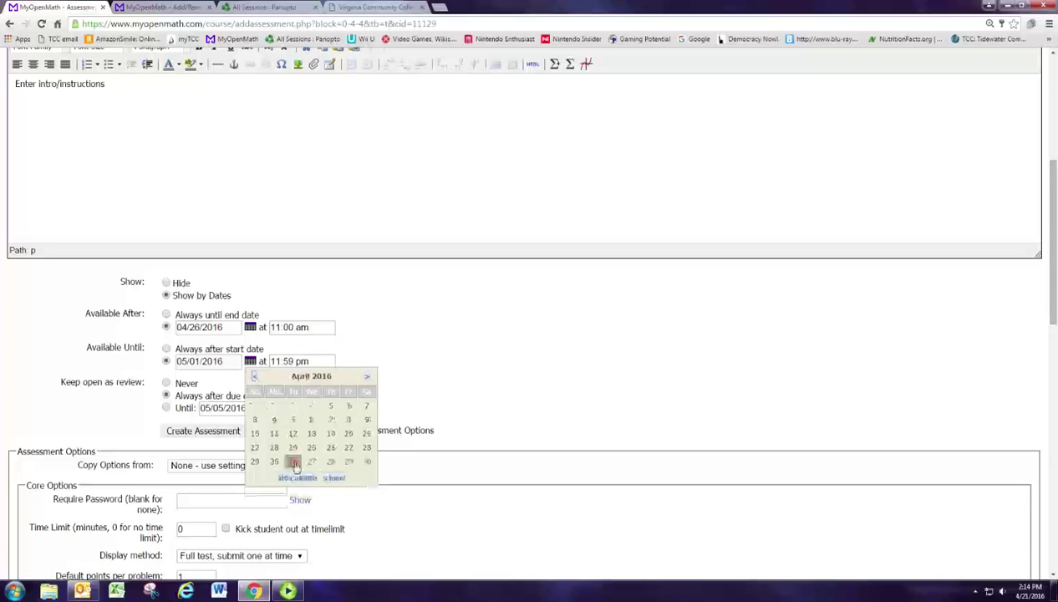
pyautogui.click(331, 462)
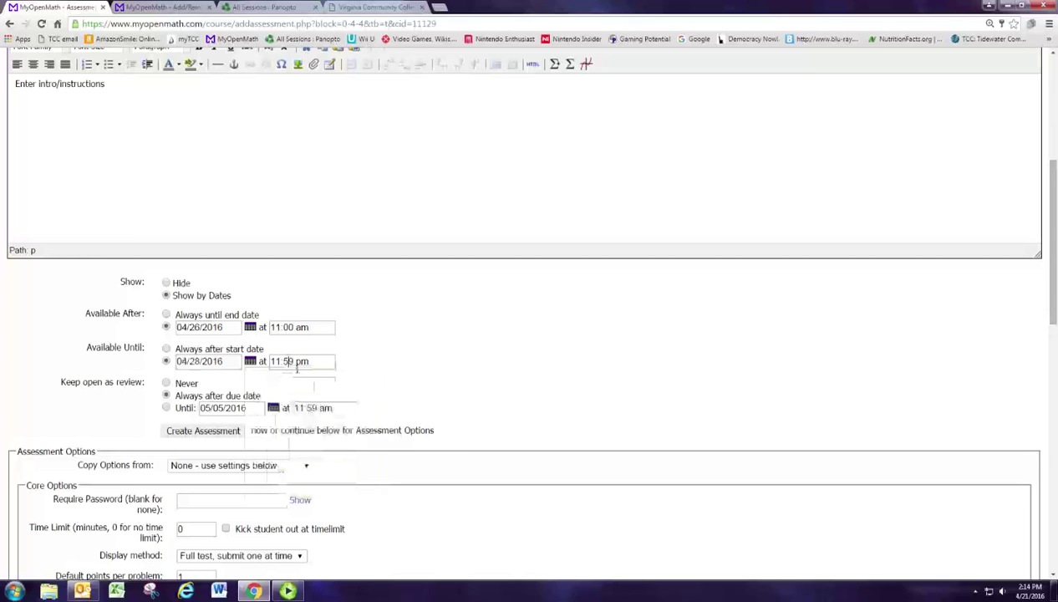
# - Set the Available Until time to 11:00 am and check the availability window in the start date calendar
pyautogui.click(296, 366)
pyautogui.press('BackSpace')
pyautogui.press('BackSpace')
pyautogui.write('0')
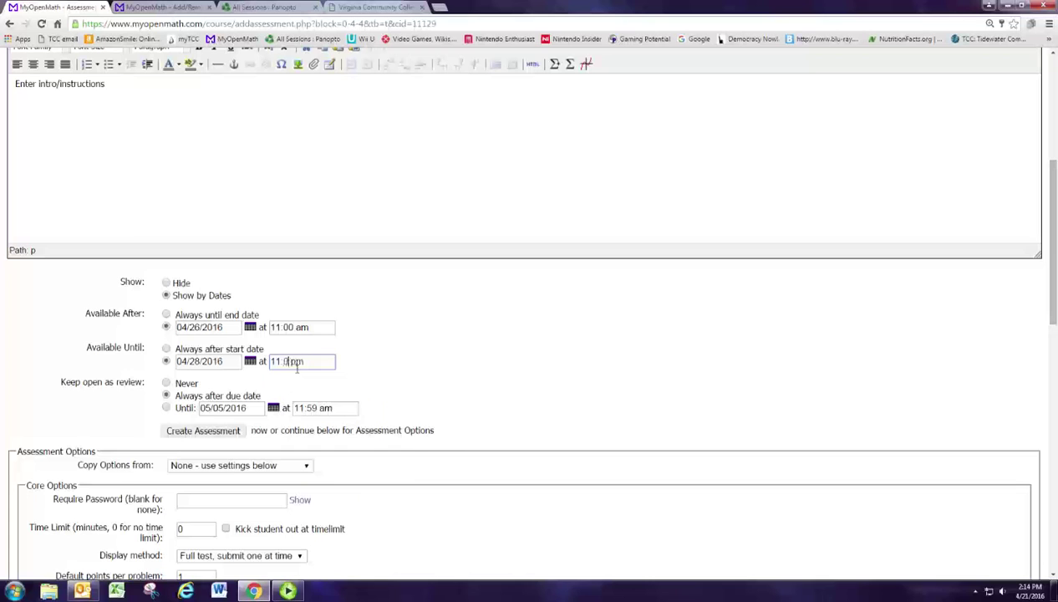
pyautogui.write('0 a')
pyautogui.click(250, 326)
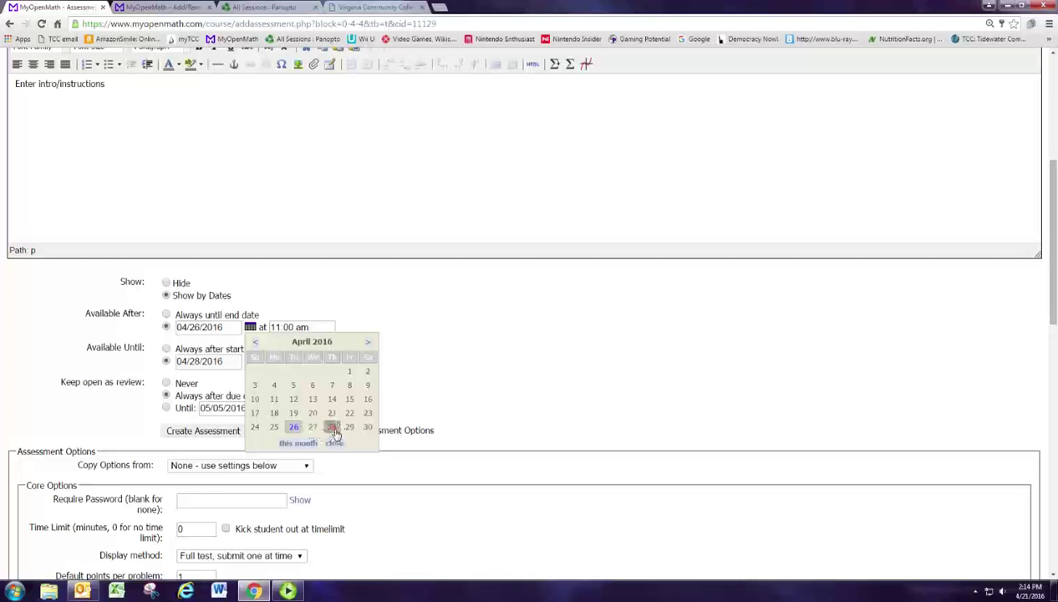
pyautogui.click(332, 427)
pyautogui.click(335, 444)
# - In the advanced options, set the condition based on another assessment to "Show greyed until"
pyautogui.scroll(-5, 337, 458)
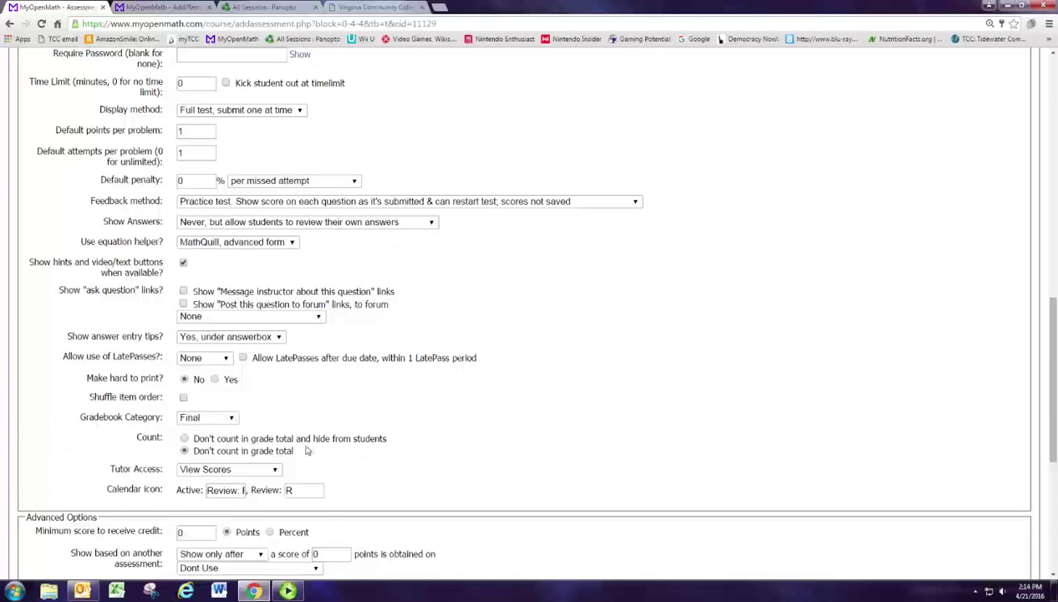
pyautogui.scroll(-1, 305, 451)
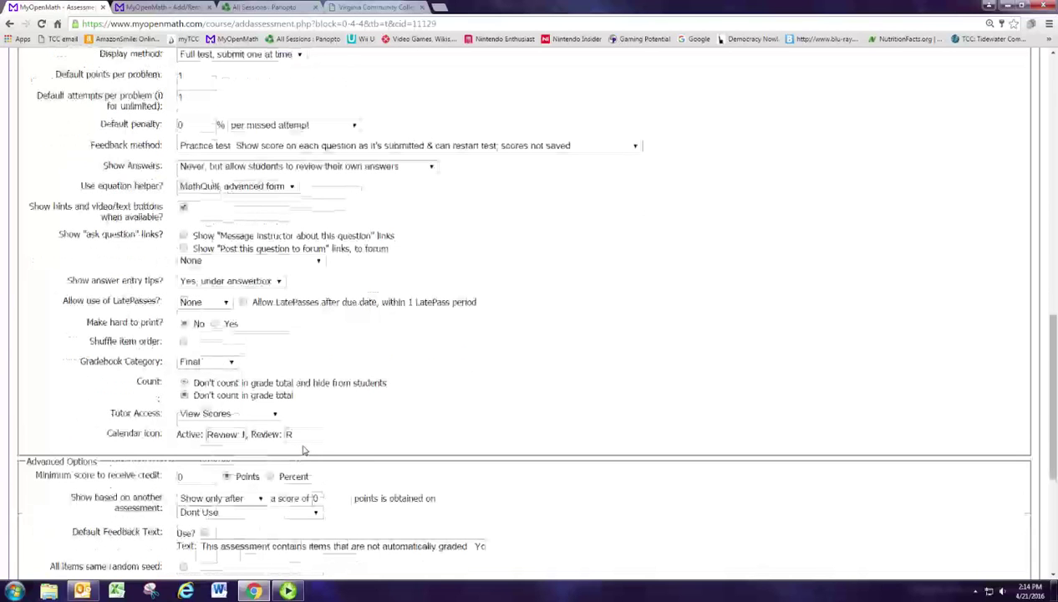
pyautogui.scroll(-2, 304, 449)
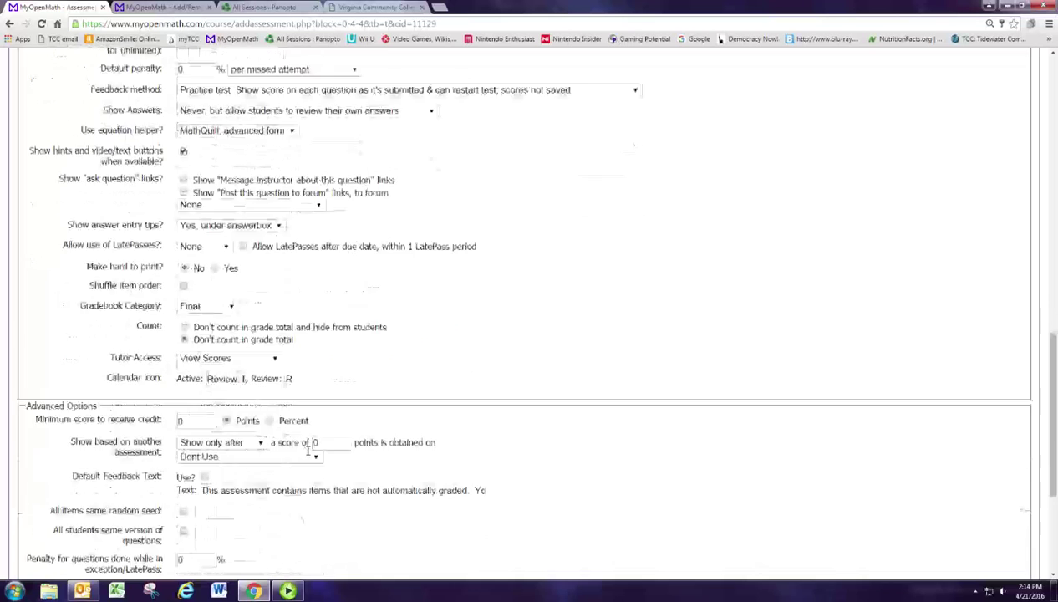
pyautogui.scroll(-1, 304, 449)
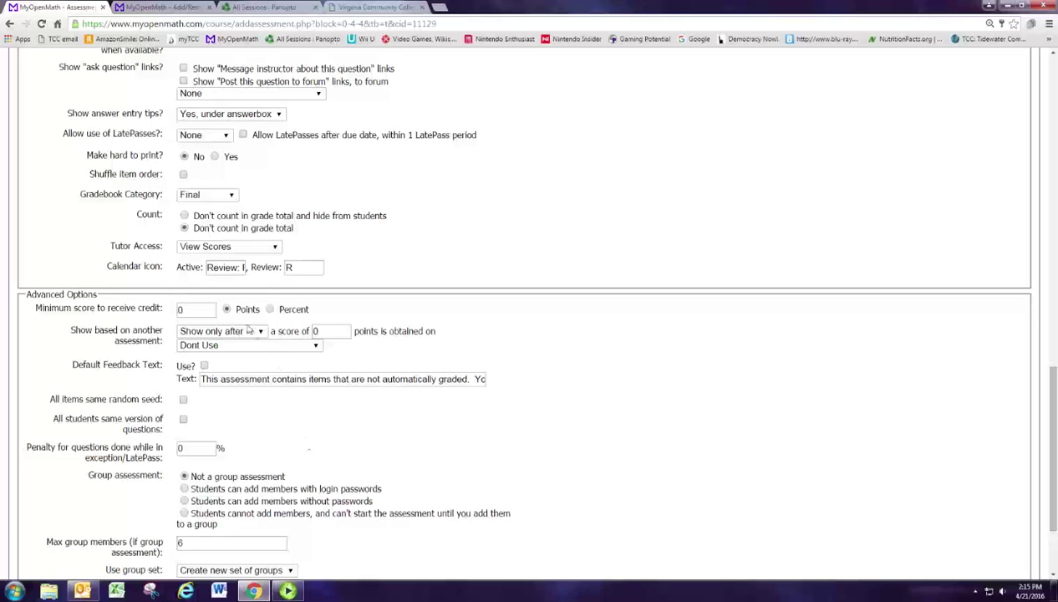
pyautogui.click(255, 333)
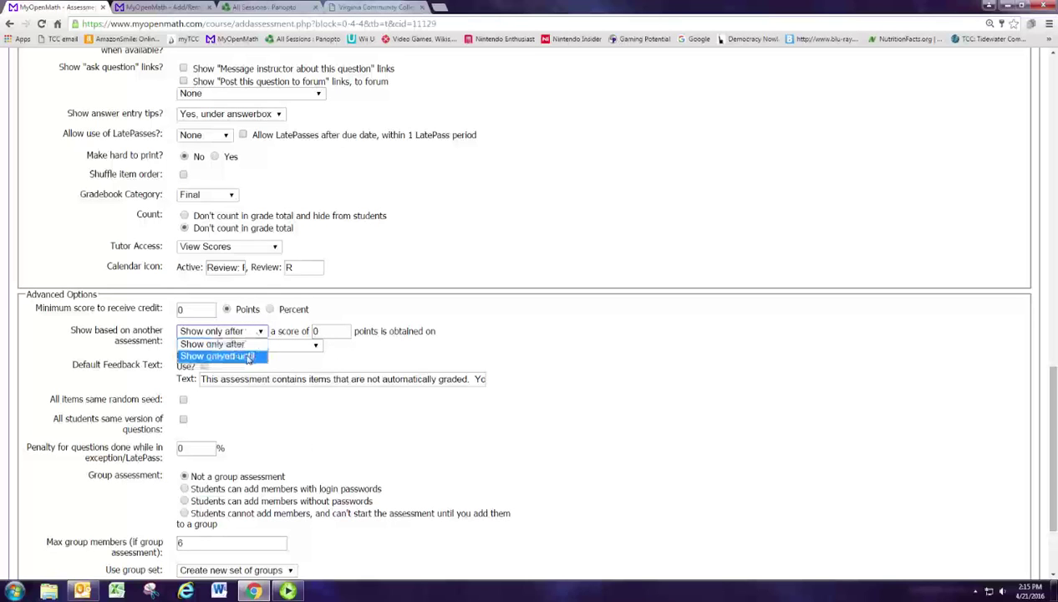
pyautogui.click(219, 355)
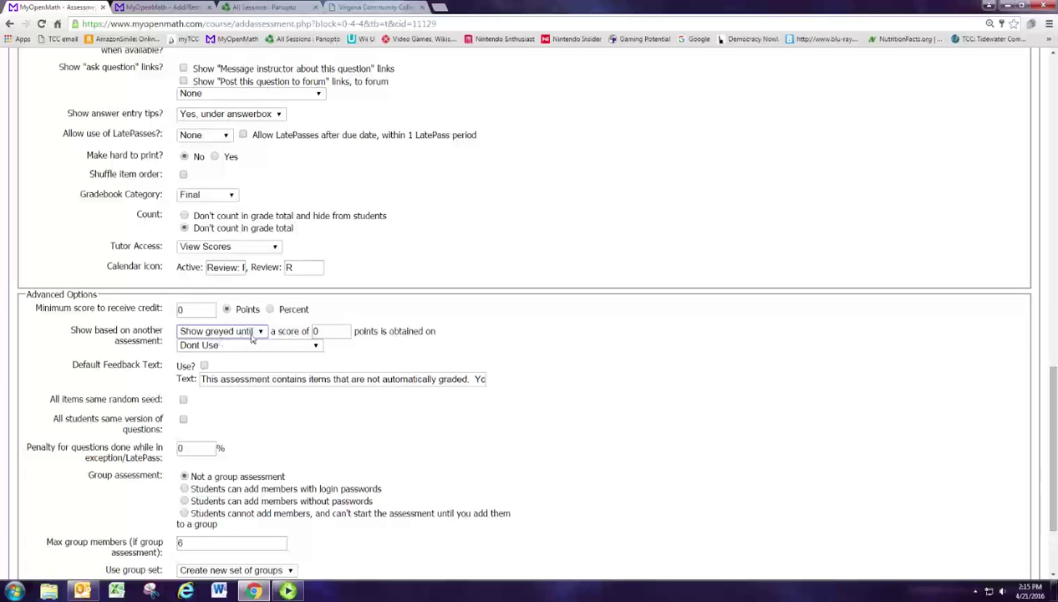
pyautogui.click(262, 335)
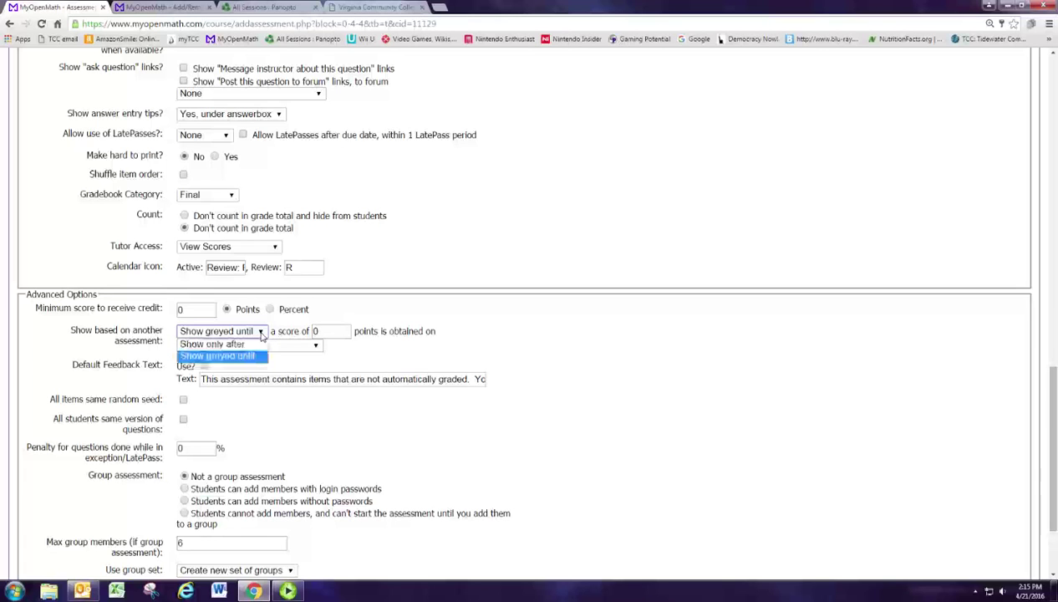
pyautogui.click(222, 341)
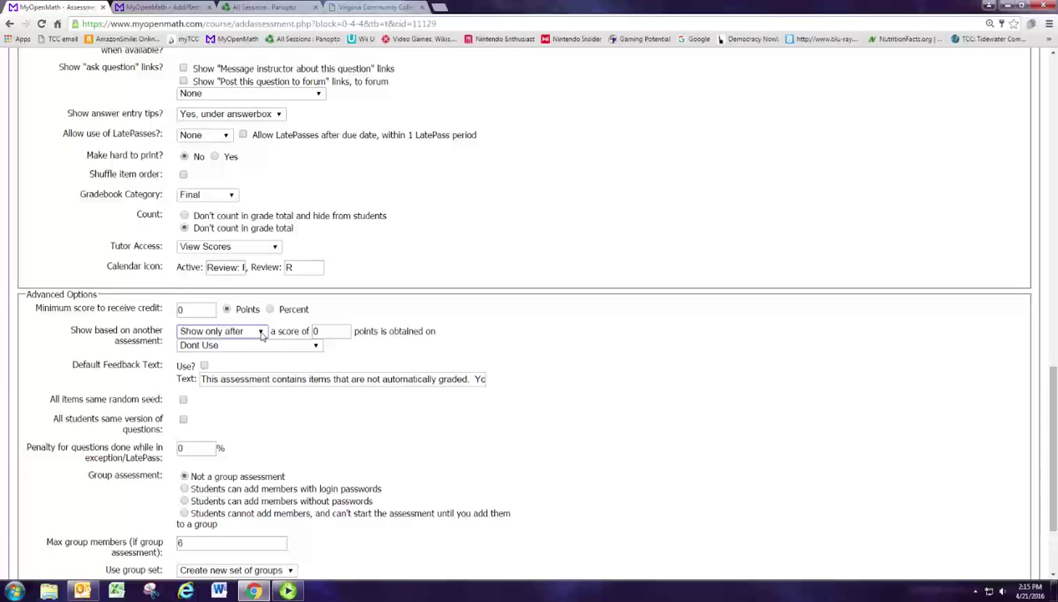
pyautogui.click(262, 333)
pyautogui.click(219, 353)
# - Require a score of 3 points on "Homework: Section X" for the greyed-until condition
pyautogui.doubleClick(313, 334)
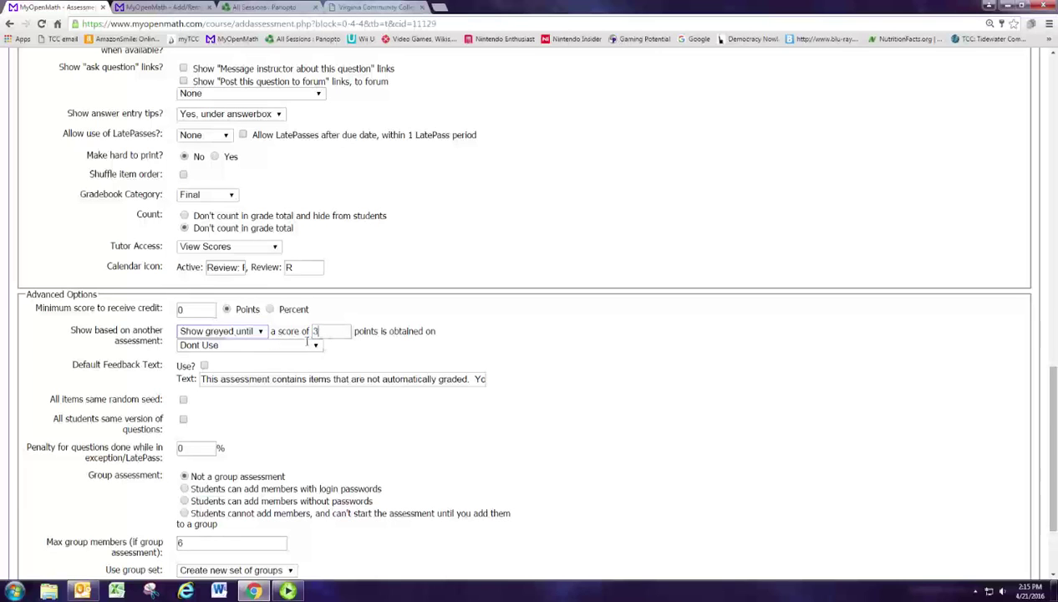
pyautogui.write('3')
pyautogui.click(296, 346)
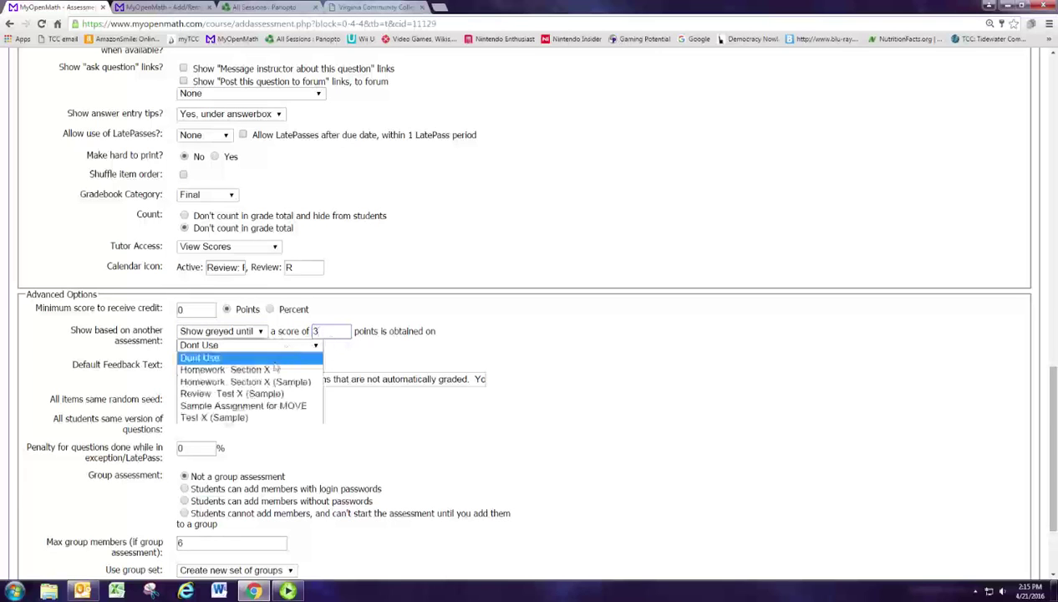
pyautogui.click(274, 370)
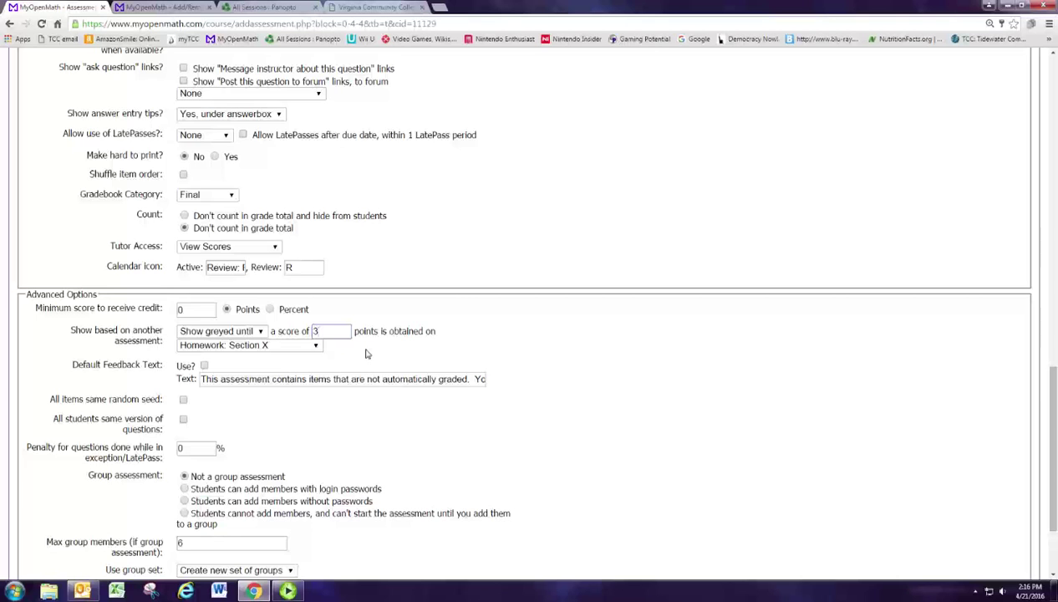
# - Make it a group assessment where students cannot add members or start until added to a group, using a new set of groups
pyautogui.scroll(-3, 365, 354)
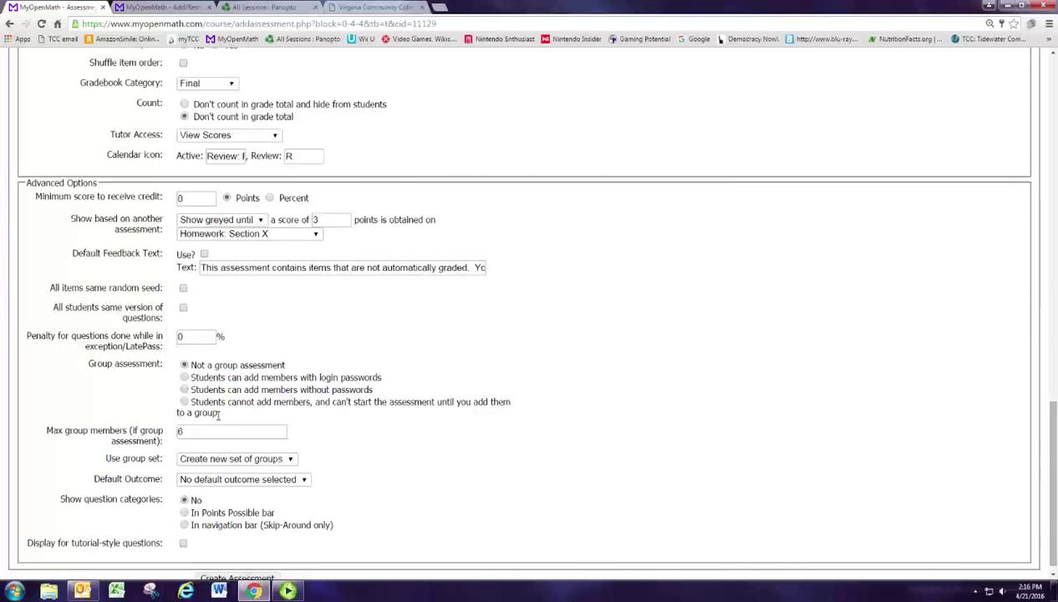
pyautogui.click(185, 402)
pyautogui.click(203, 462)
pyautogui.click(203, 471)
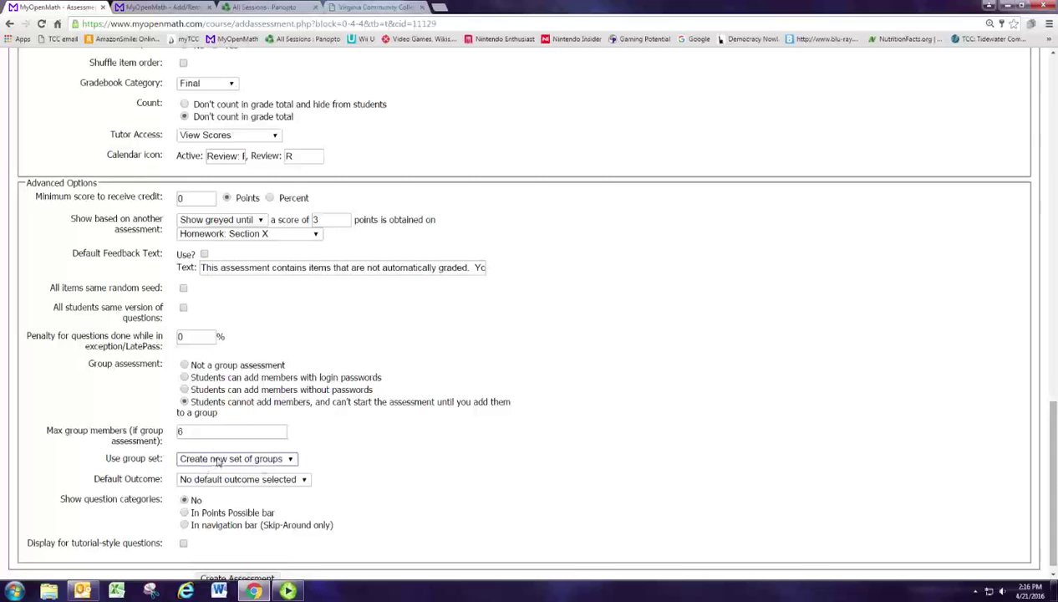
pyautogui.click(222, 465)
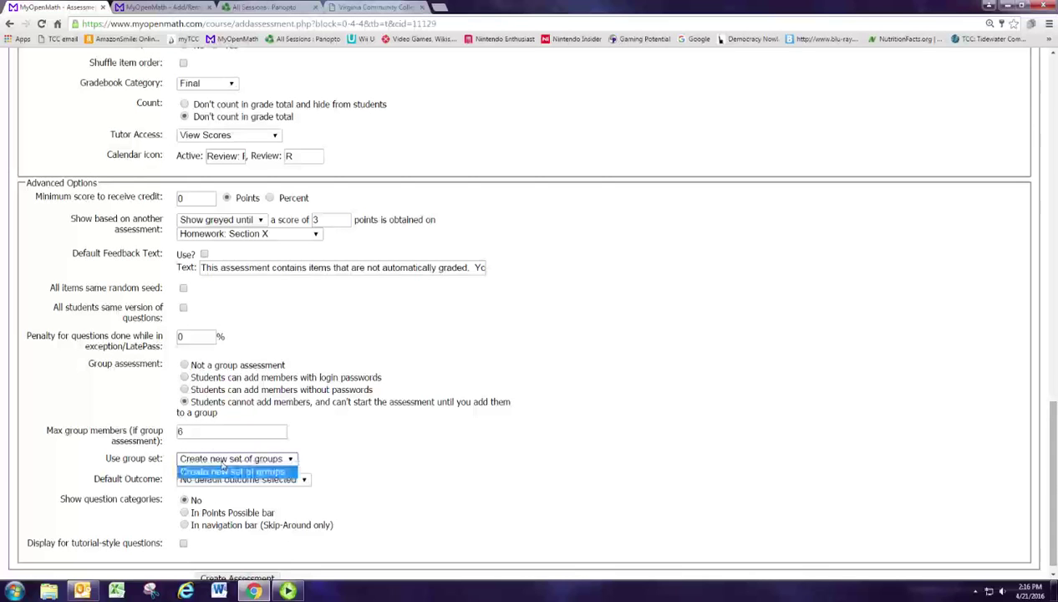
pyautogui.click(222, 471)
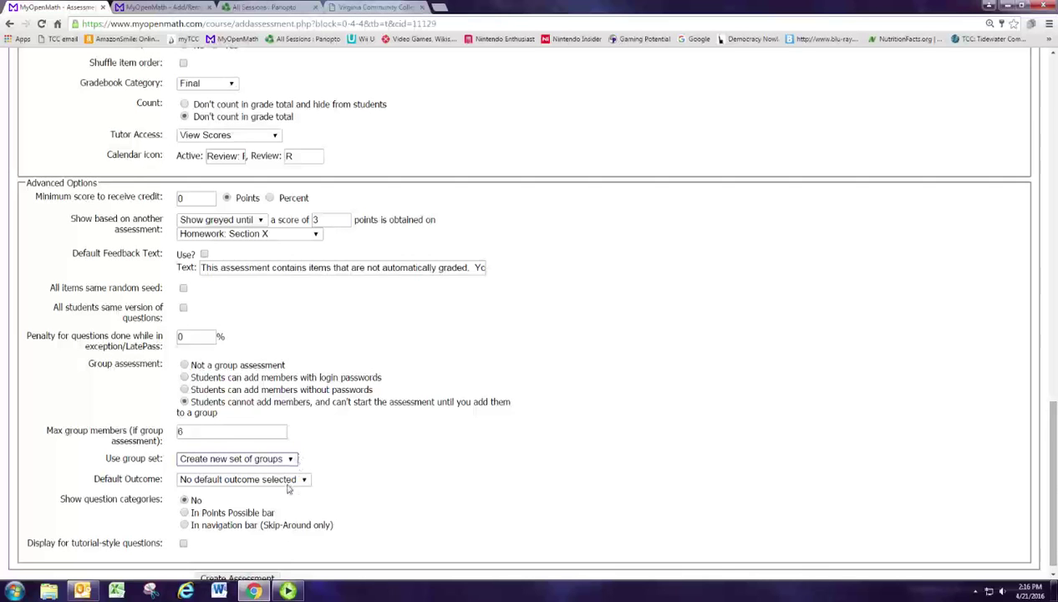
# - Recheck the "Don't count in grade total" choice and create the assessment
pyautogui.scroll(-1, 398, 447)
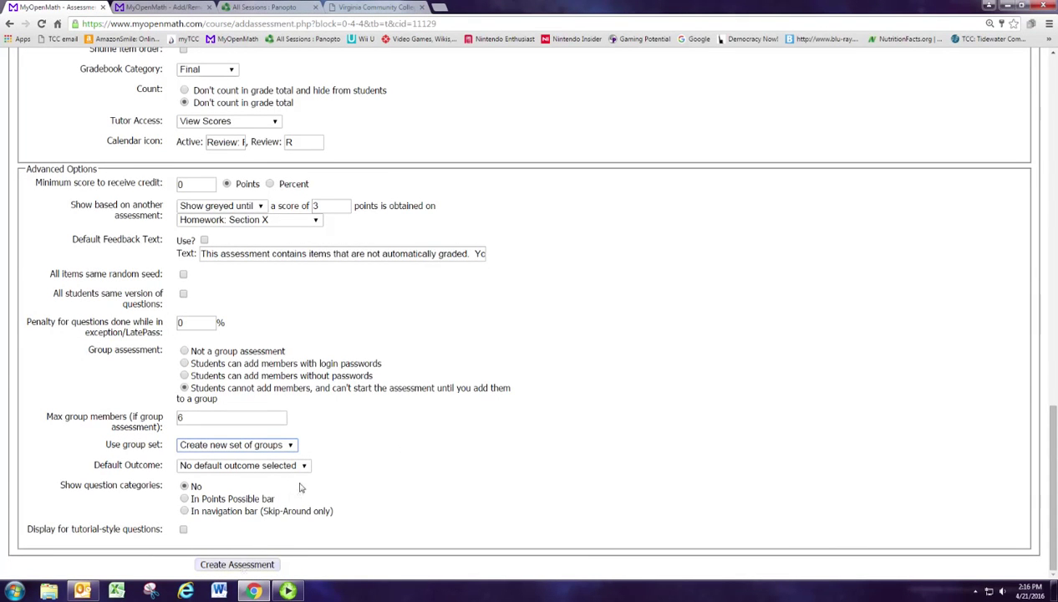
pyautogui.scroll(3, 299, 483)
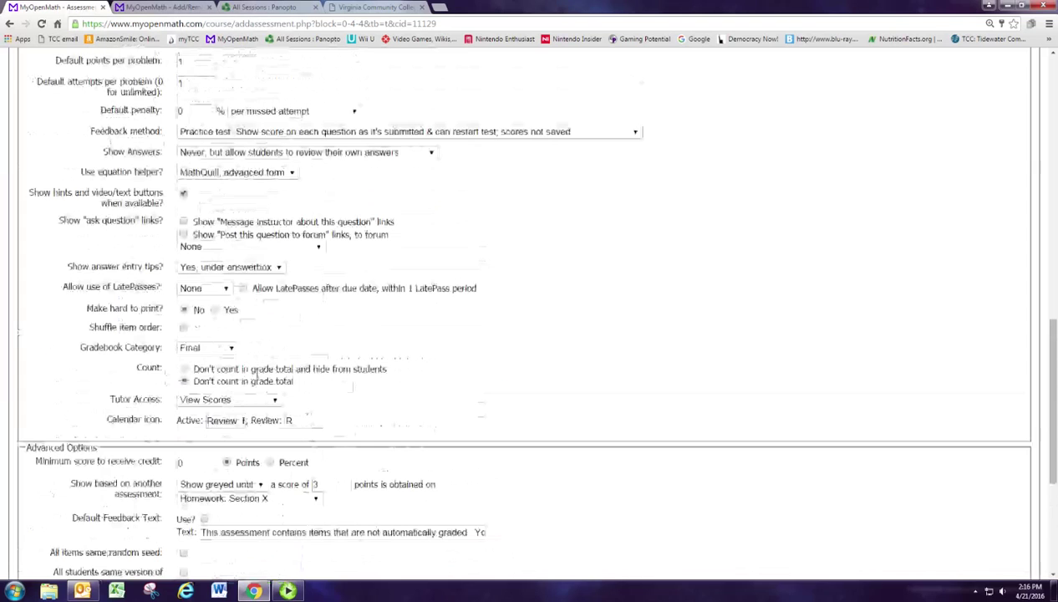
pyautogui.moveTo(198, 381); pyautogui.dragTo(296, 385)
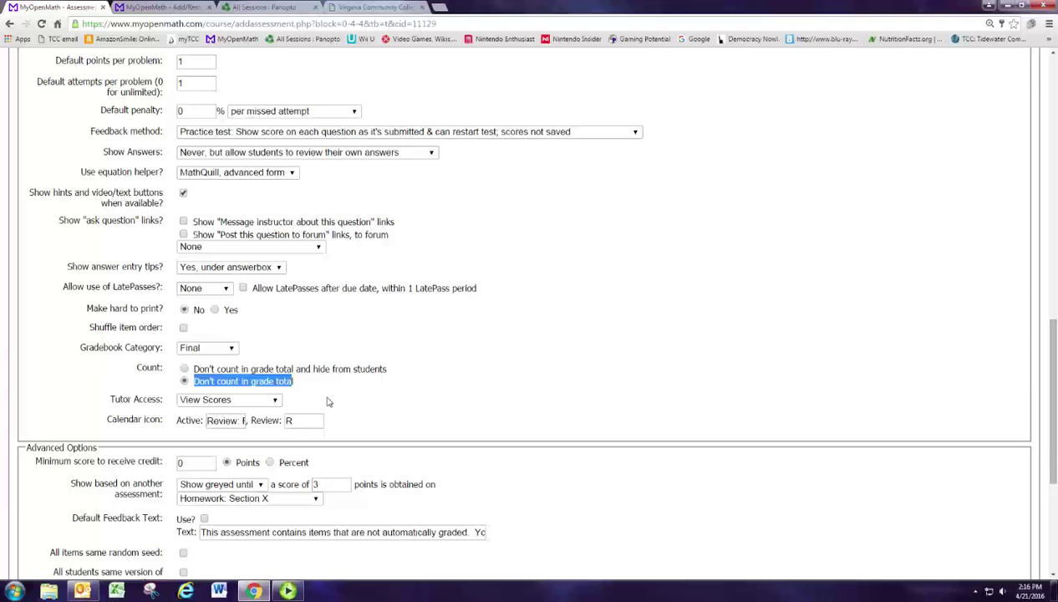
pyautogui.scroll(1, 328, 401)
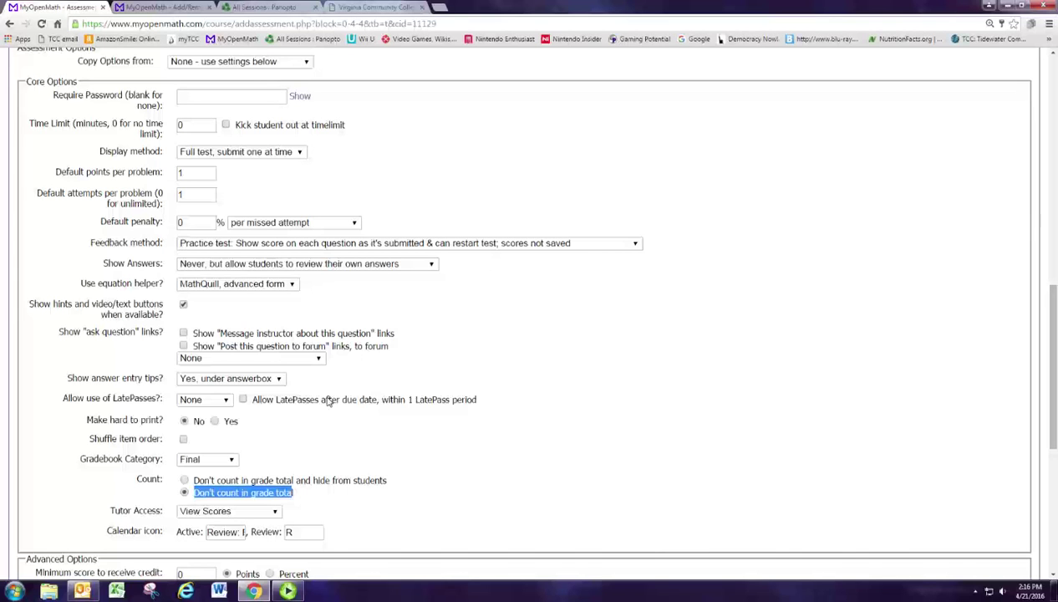
pyautogui.scroll(-5, 328, 401)
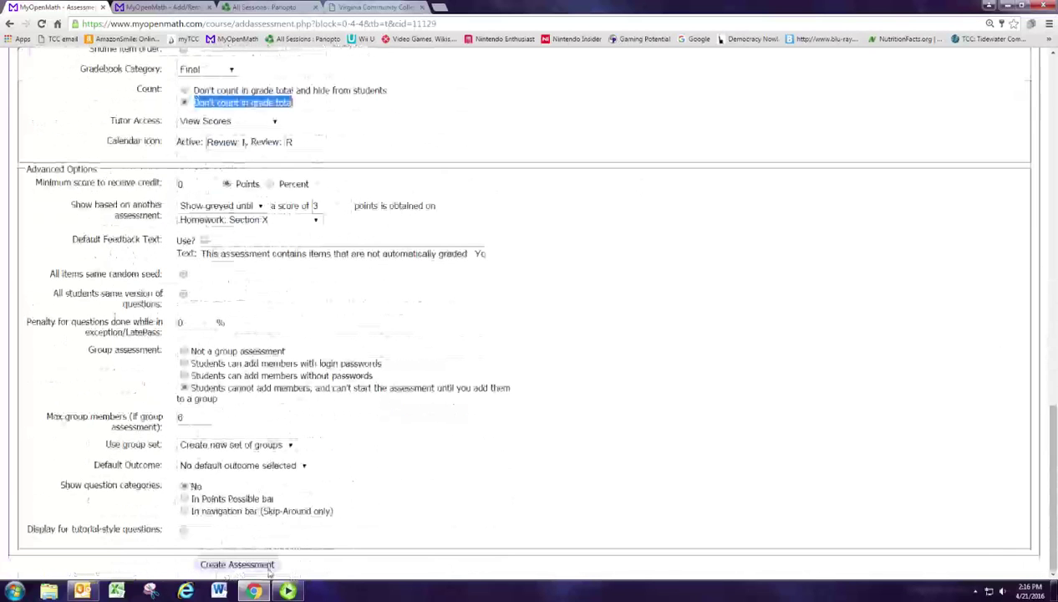
pyautogui.click(252, 567)
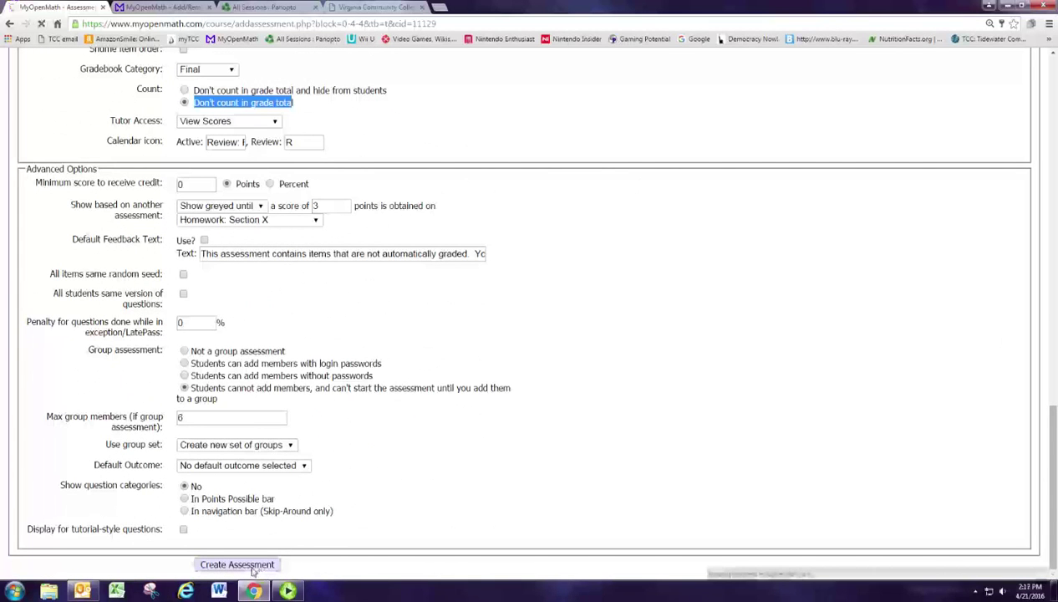